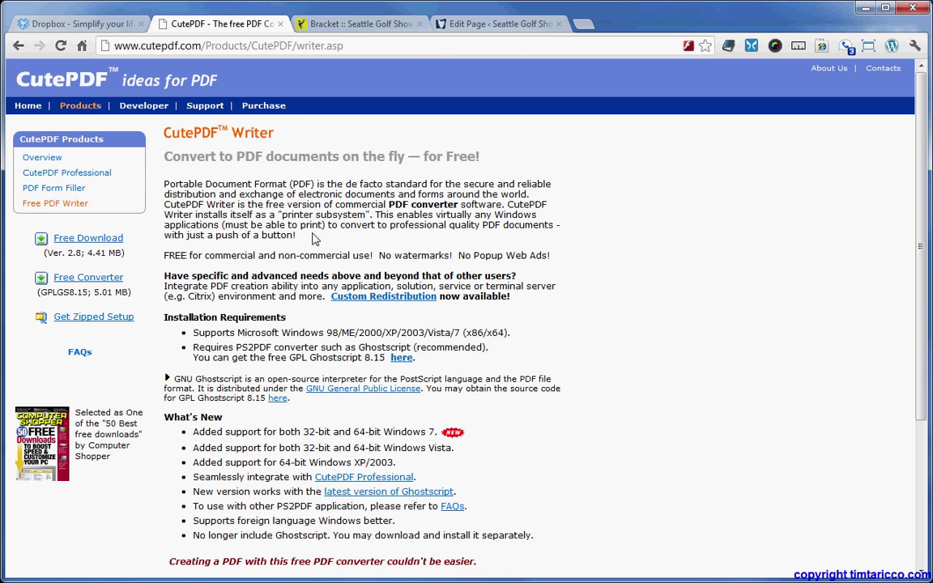
Examine the Sweet 16 and full bracket PDFs embedded on the Seattle Golf Show site's Bracket page.
left_click(363, 25)
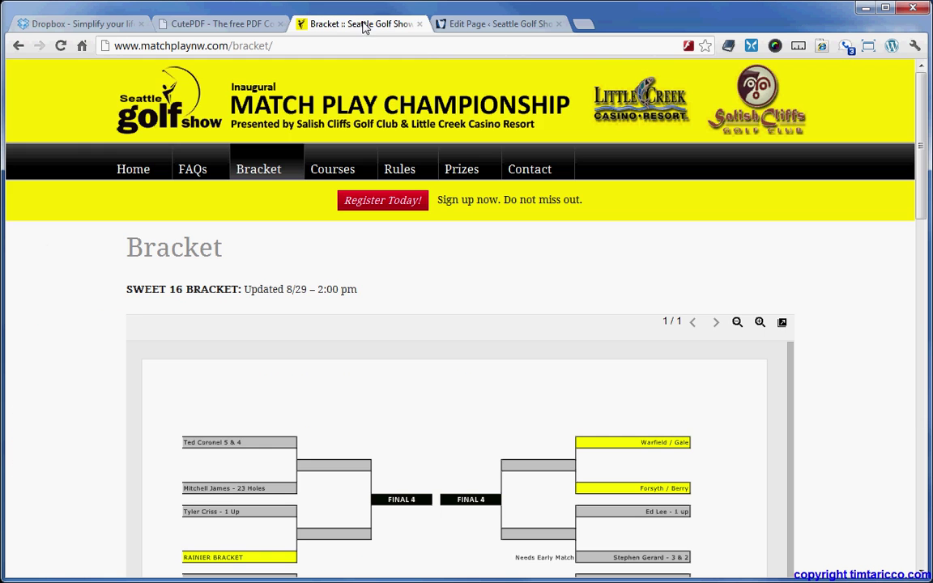
scroll(853, 299, "down", 3)
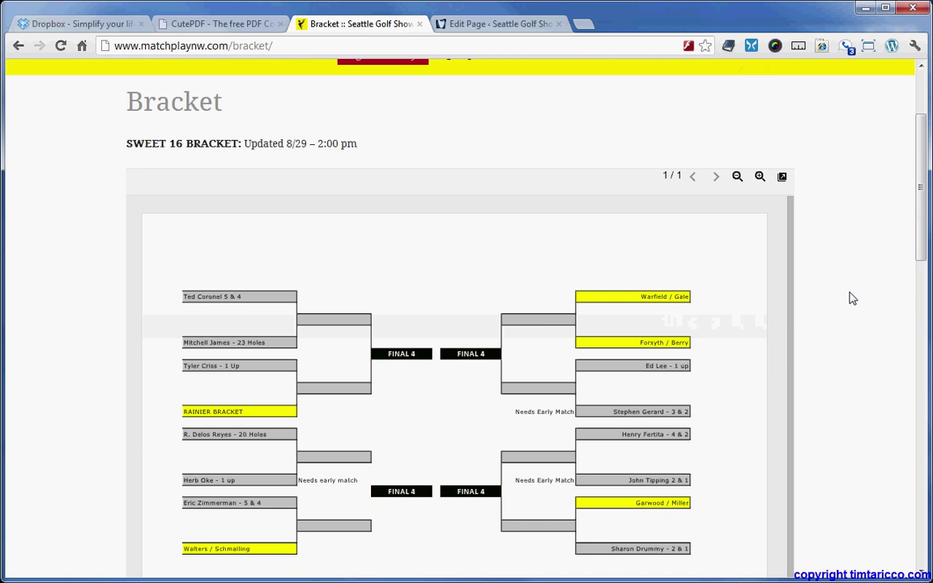
scroll(852, 299, "down", 1)
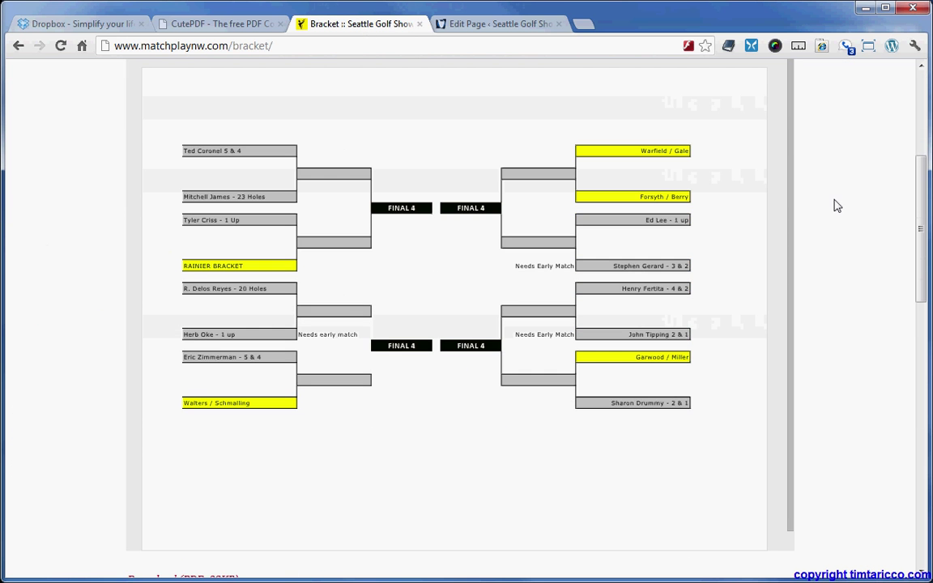
scroll(791, 208, "down", 1)
scroll(786, 221, "up", 1)
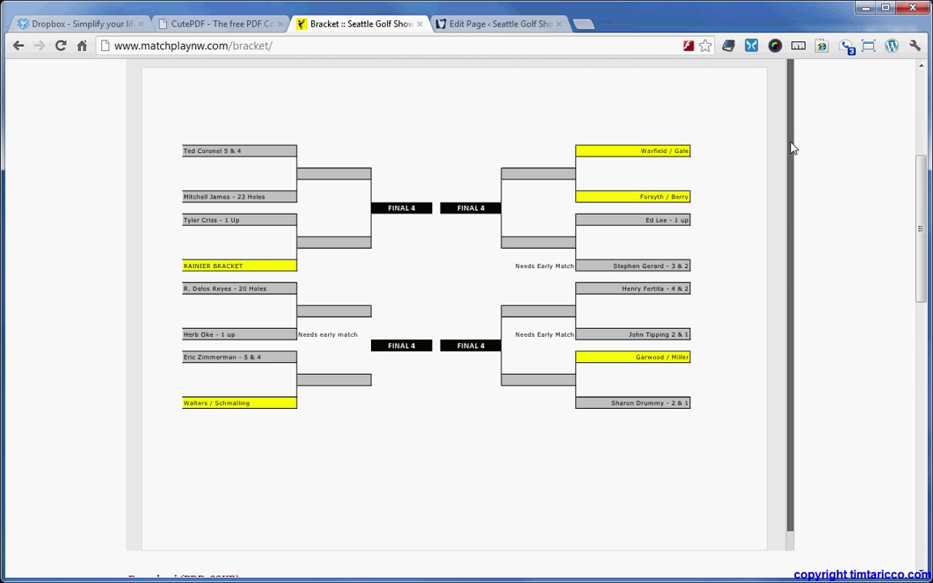
scroll(816, 183, "up", 2)
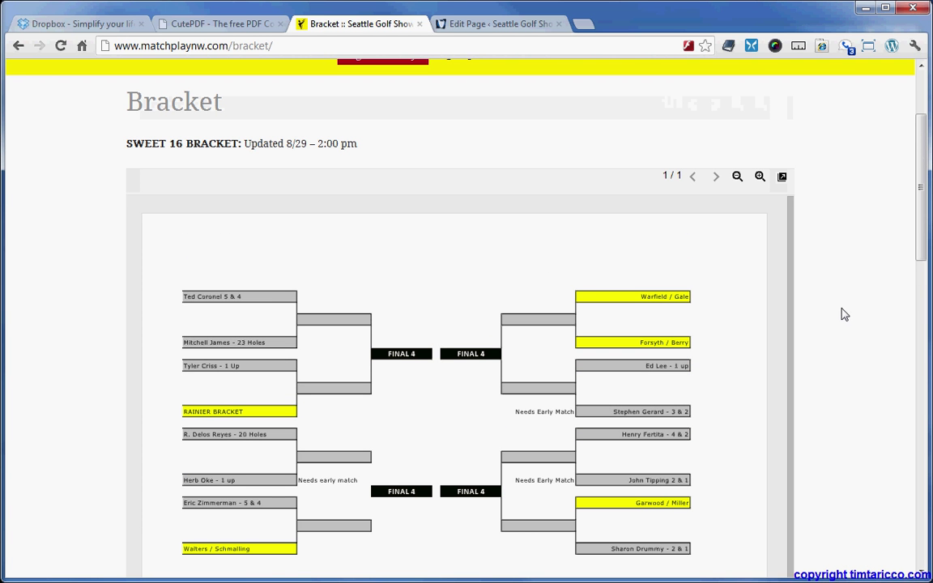
scroll(842, 314, "down", 5)
scroll(842, 314, "down", 3)
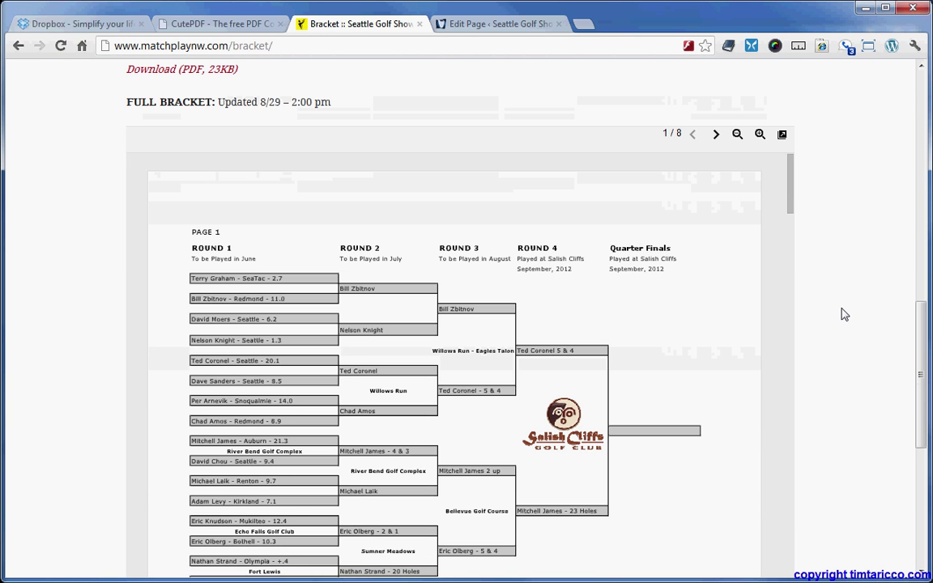
scroll(787, 253, "down", 5)
left_click_drag(787, 254, 792, 182)
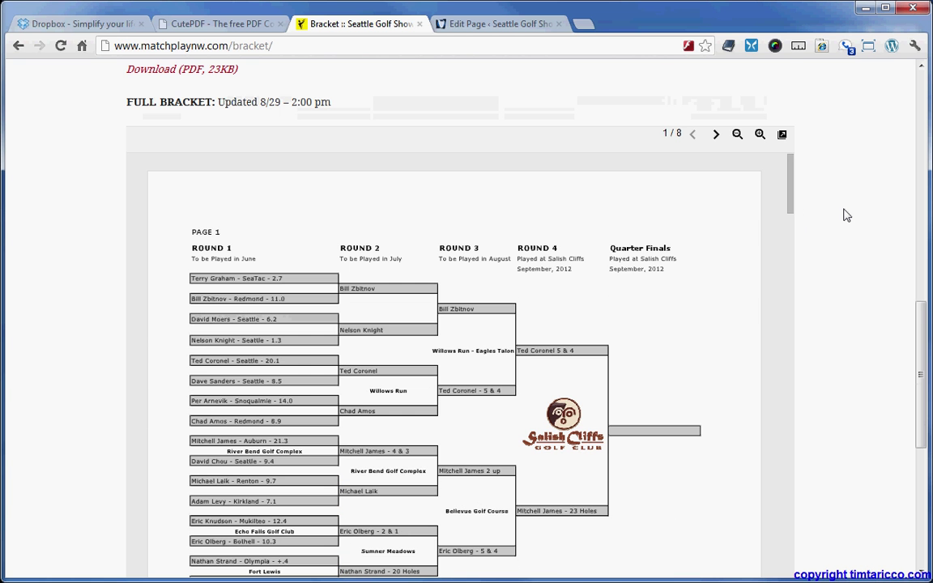
scroll(846, 214, "up", 10)
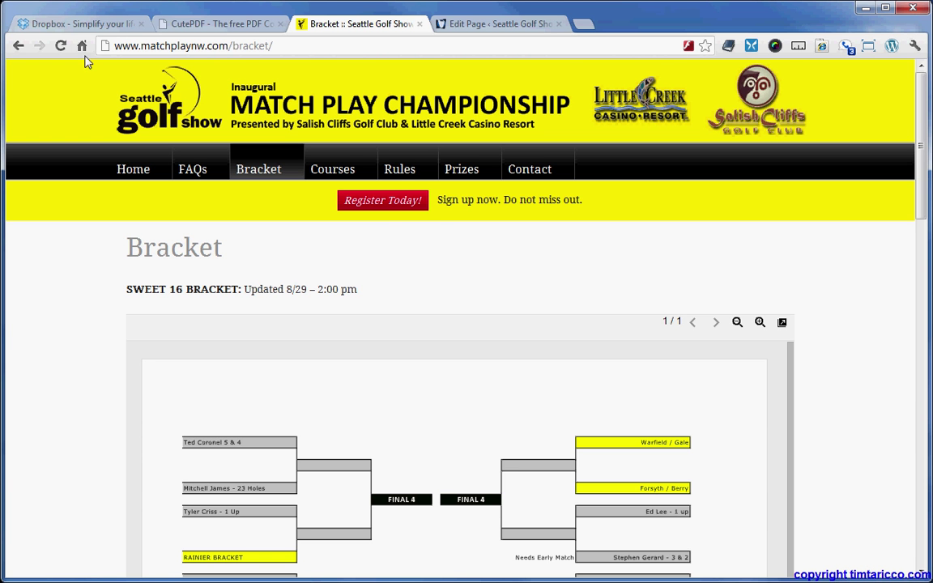
Switch to Excel and print the Sweet 16 Matchups sheet with CutePDF Writer, saving it to the Desktop as MatchPlaySweet16.pdf.
left_click(78, 27)
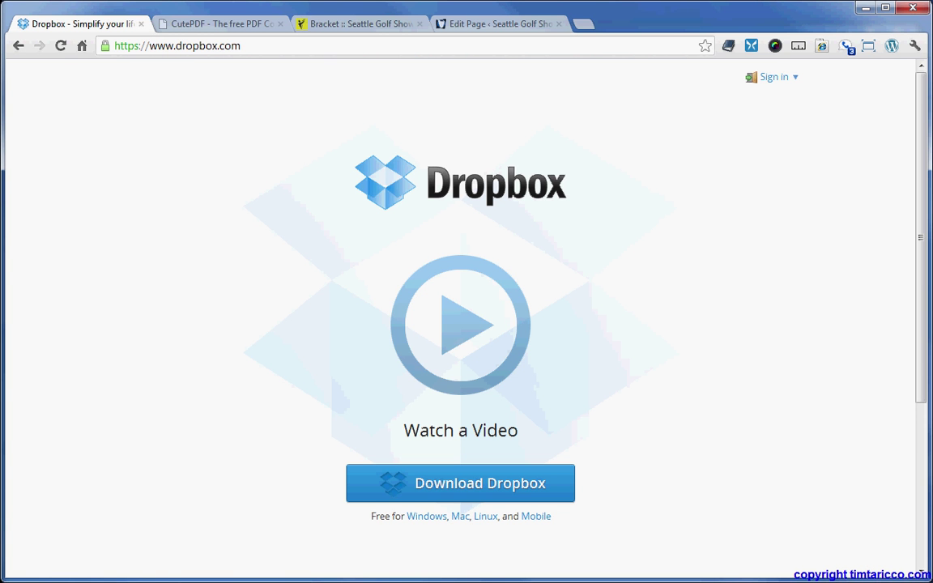
key("alt+Tab")
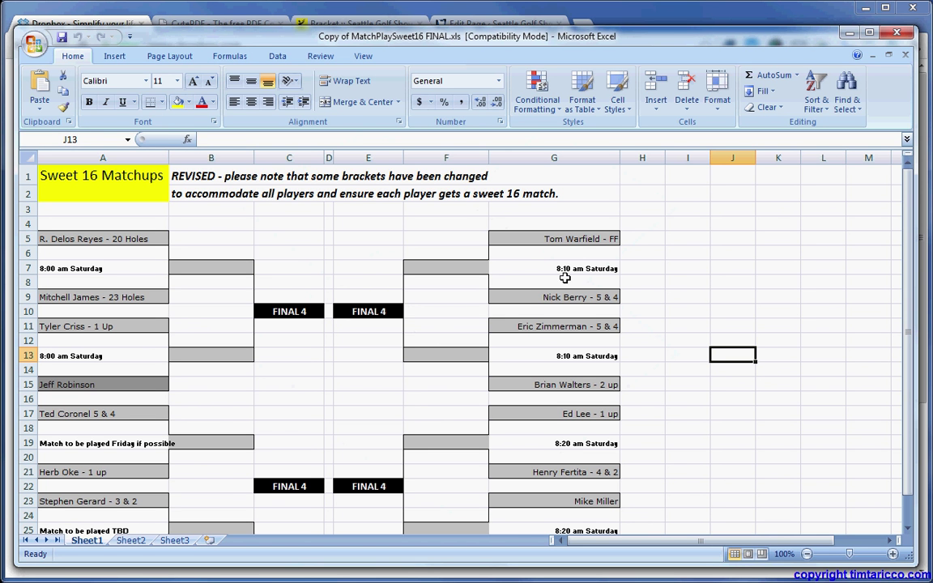
left_click(33, 43)
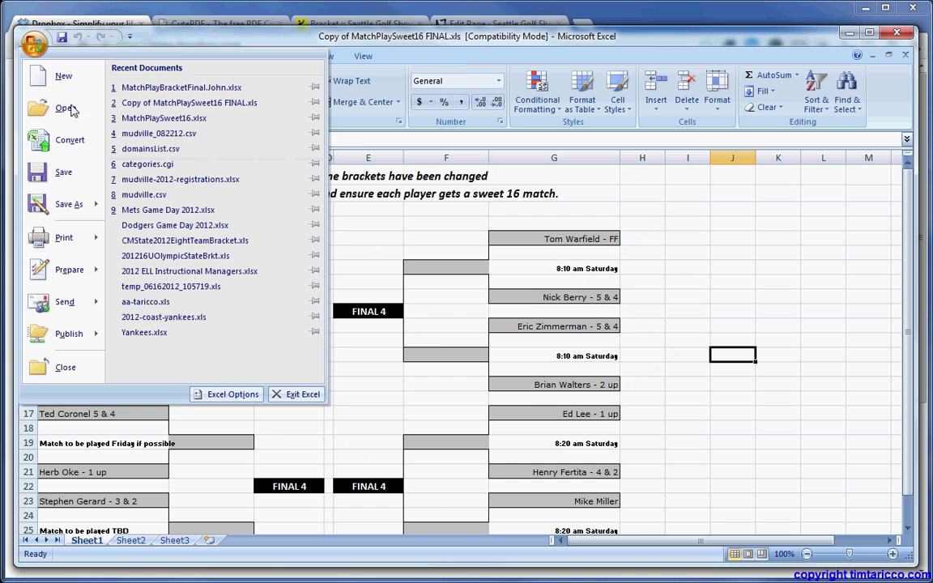
left_click(87, 237)
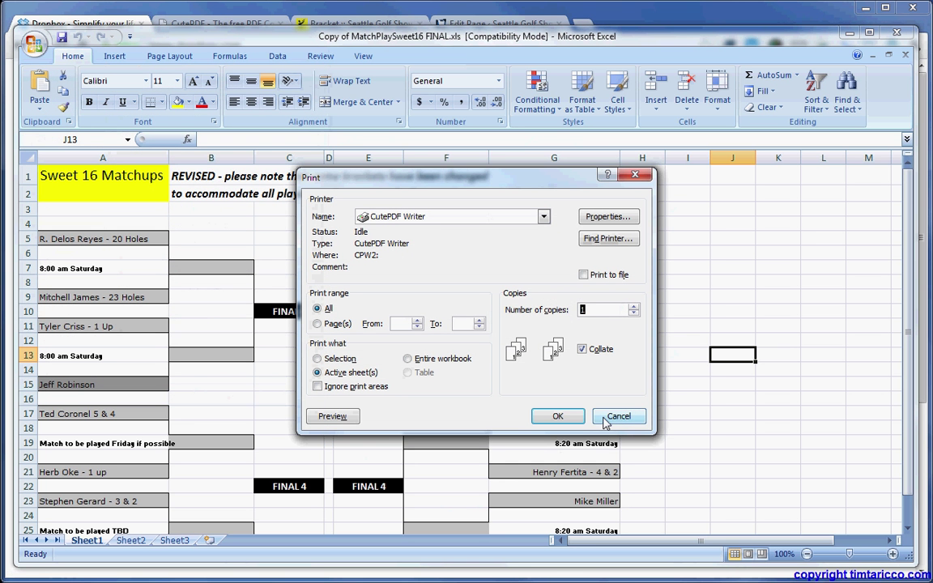
left_click(558, 416)
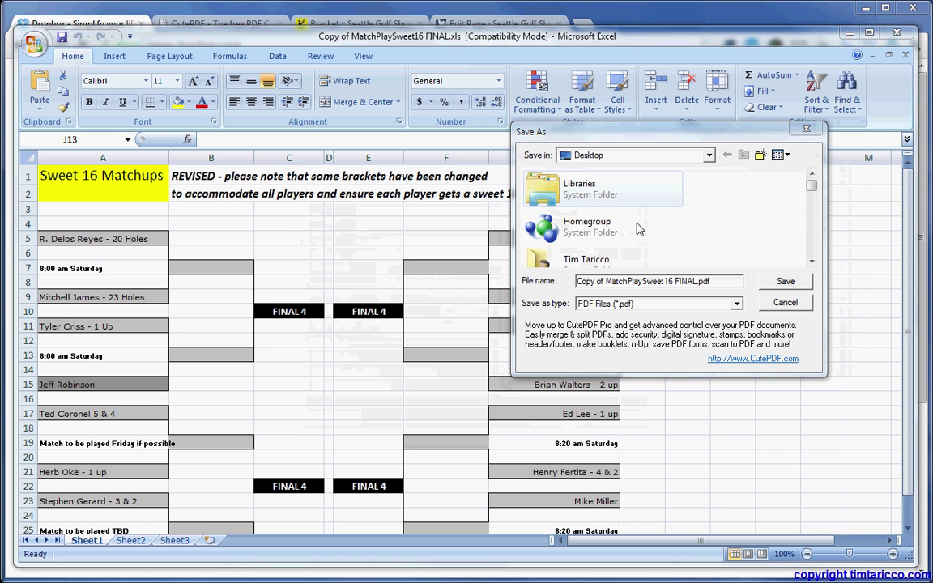
left_click(725, 282)
left_click_drag(726, 281, 522, 266)
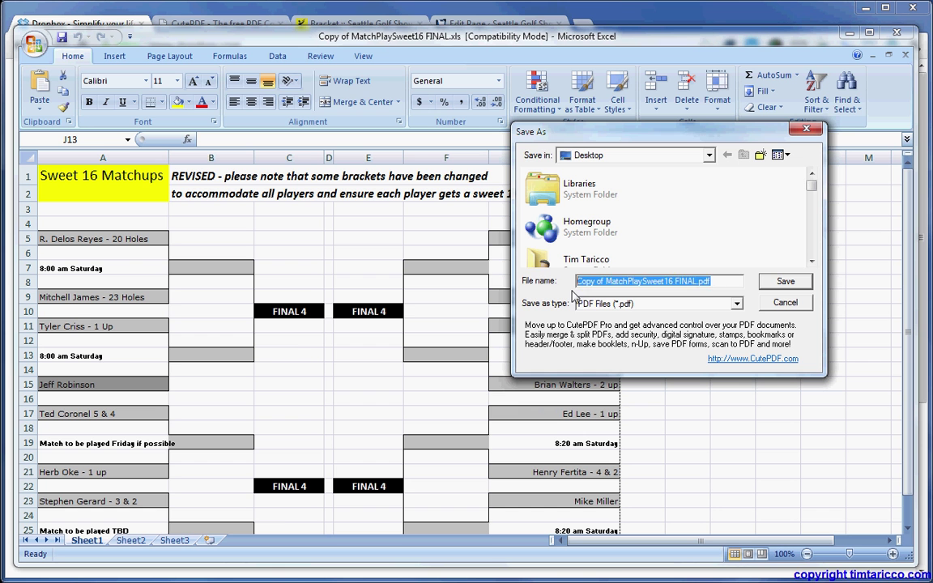
type("MatchPlaySweet16.pdf")
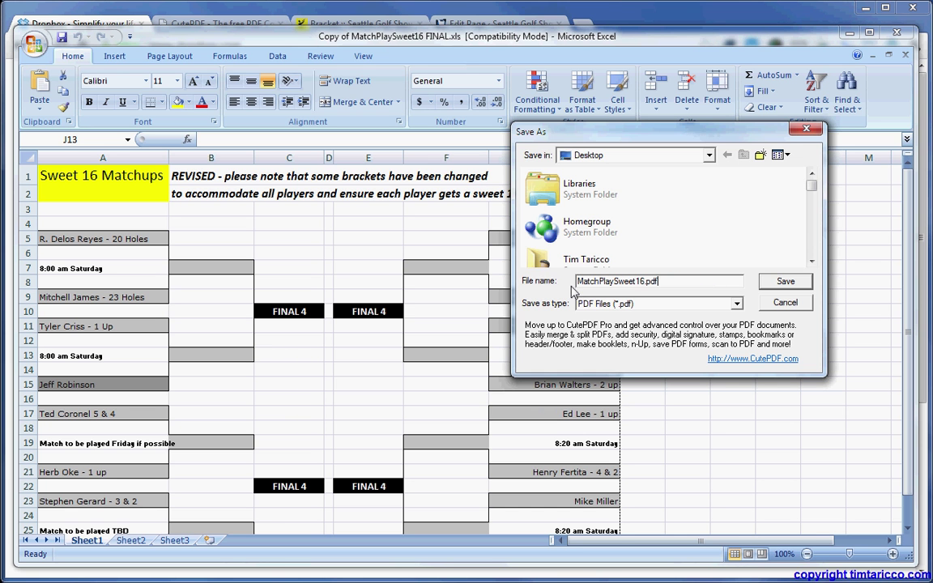
left_click(793, 285)
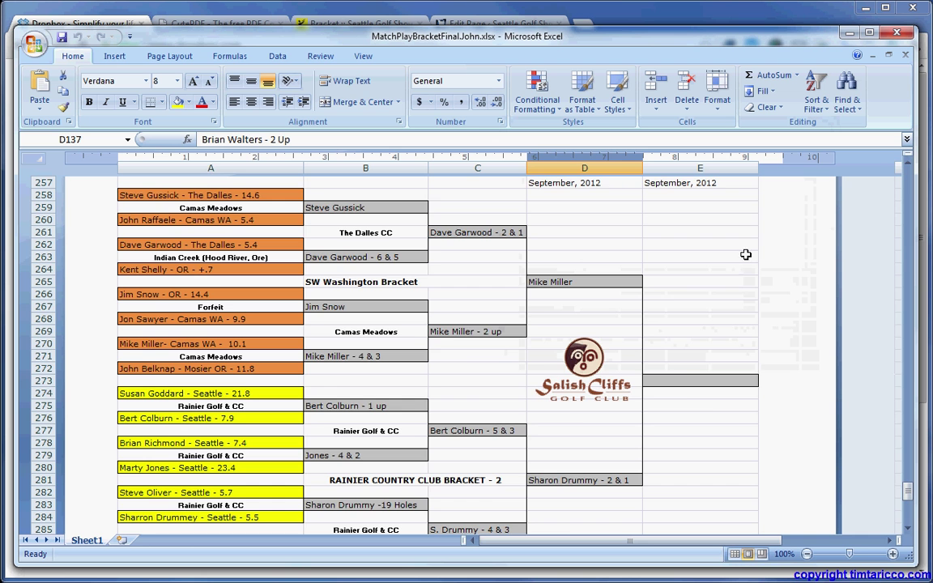
Print the full bracket workbook with CutePDF Writer, saving it to the Desktop with the file name shortened to MatchPlayBracket.pdf.
left_click_drag(907, 490, 901, 165)
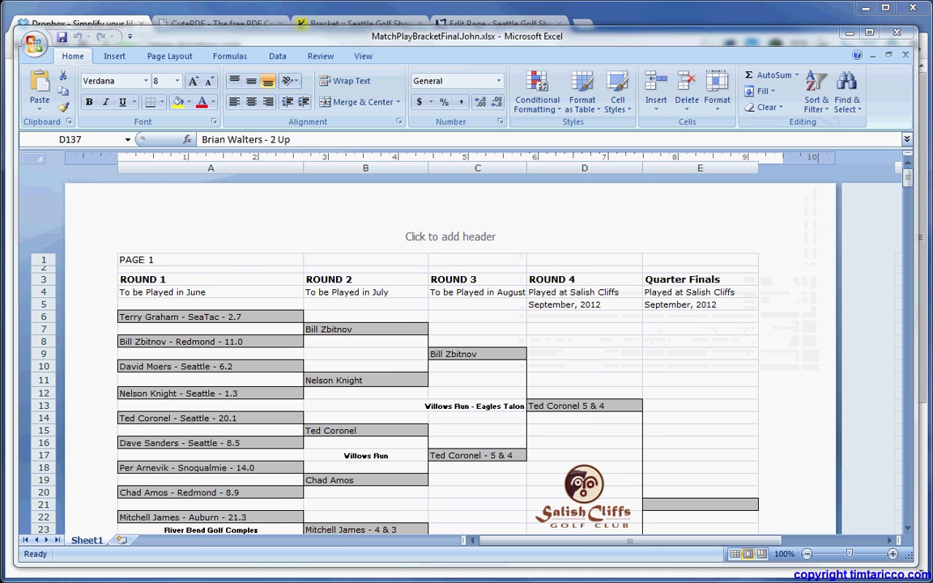
left_click(34, 44)
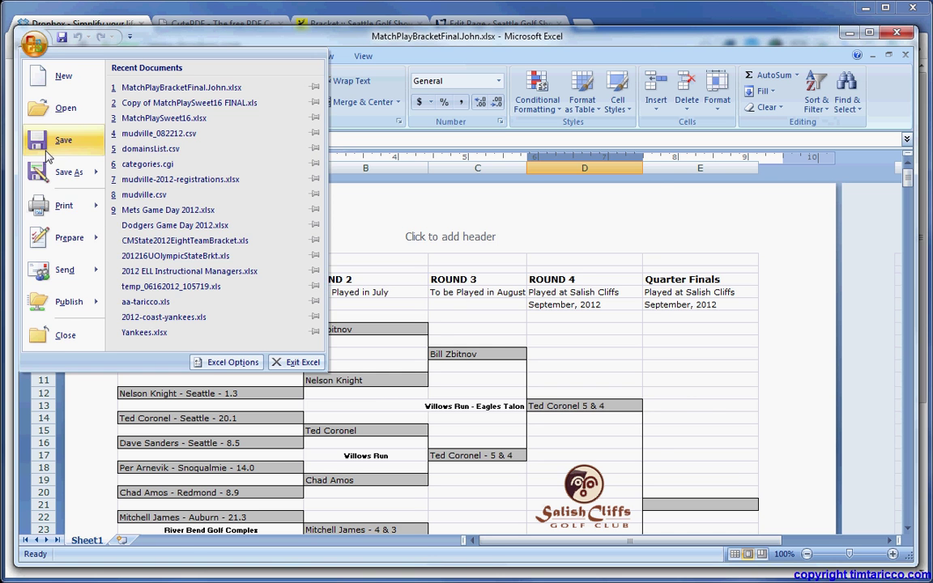
left_click(69, 206)
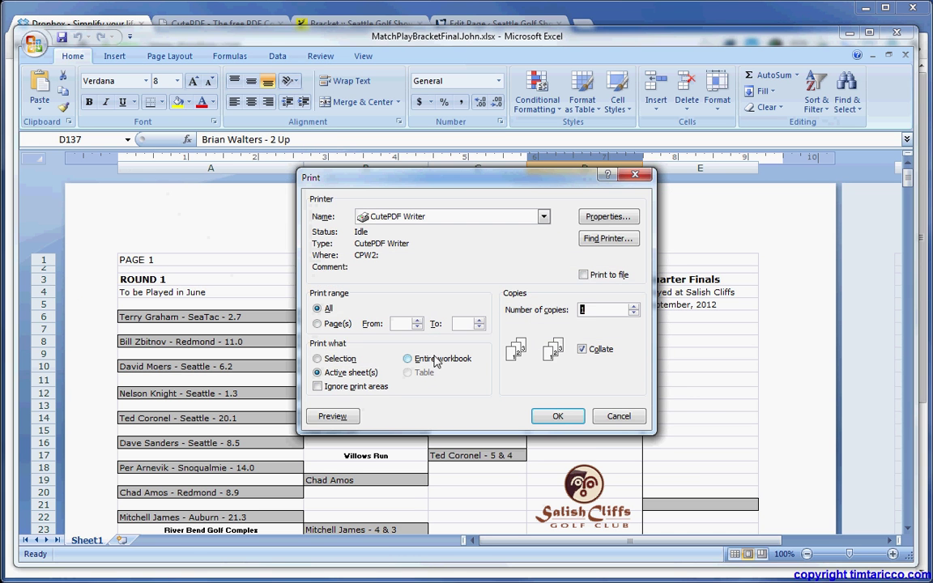
left_click(558, 415)
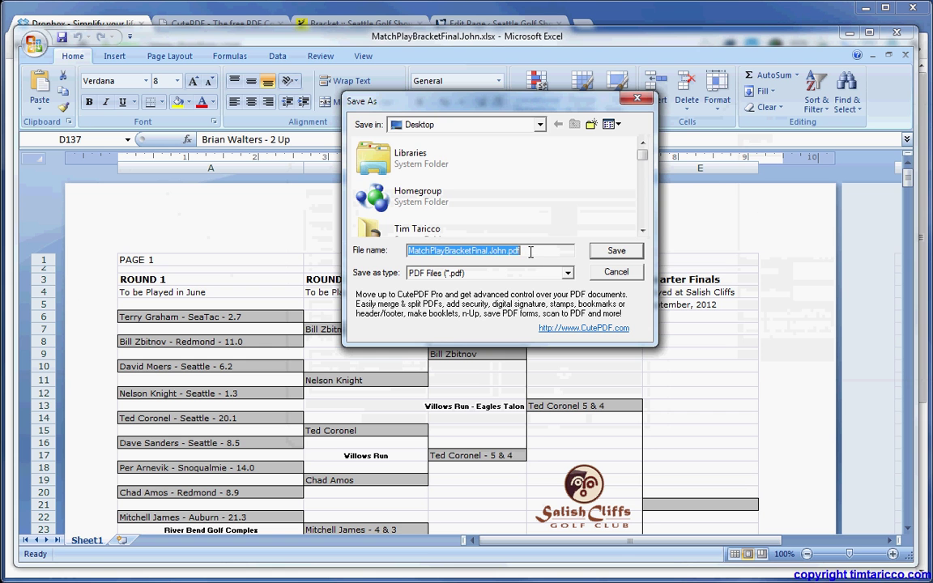
left_click(503, 250)
key("BackSpace")
key("BackSpace")
key("BackSpace")
key("BackSpace")
key("BackSpace")
key("BackSpace")
key("BackSpace")
key("BackSpace")
key("BackSpace")
key("BackSpace")
left_click(617, 252)
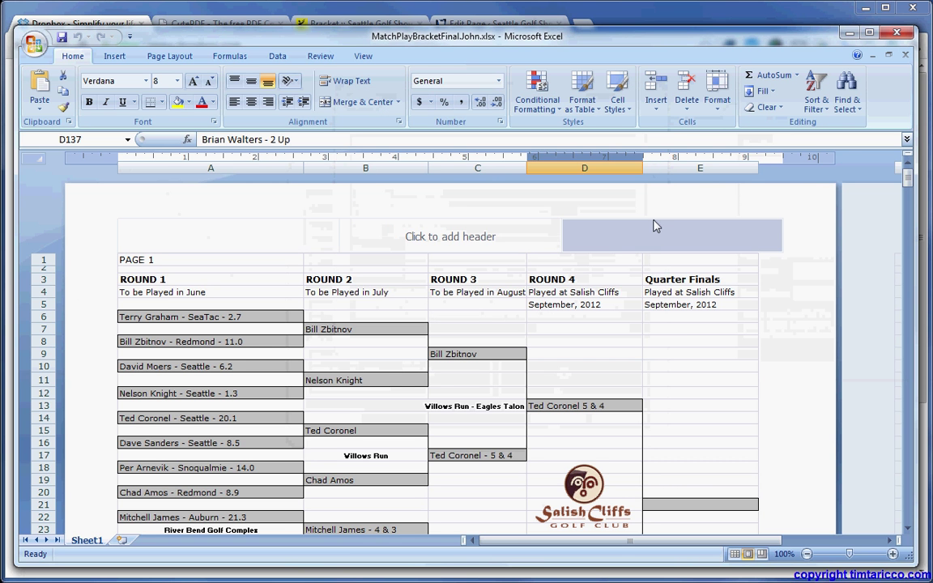
Return to Chrome and examine the gview shortcodes and their PDF file names in the WordPress editor for the Bracket page.
left_click(846, 36)
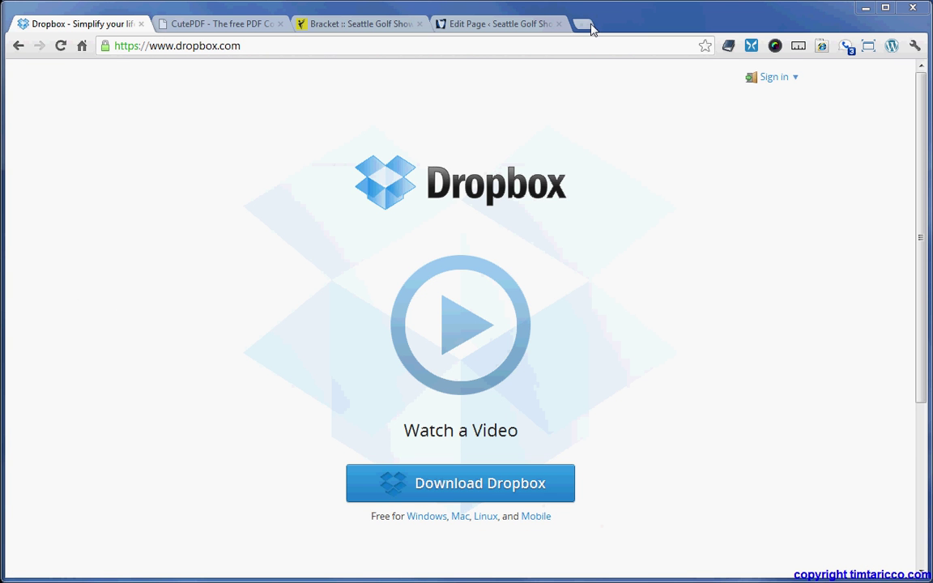
left_click(522, 26)
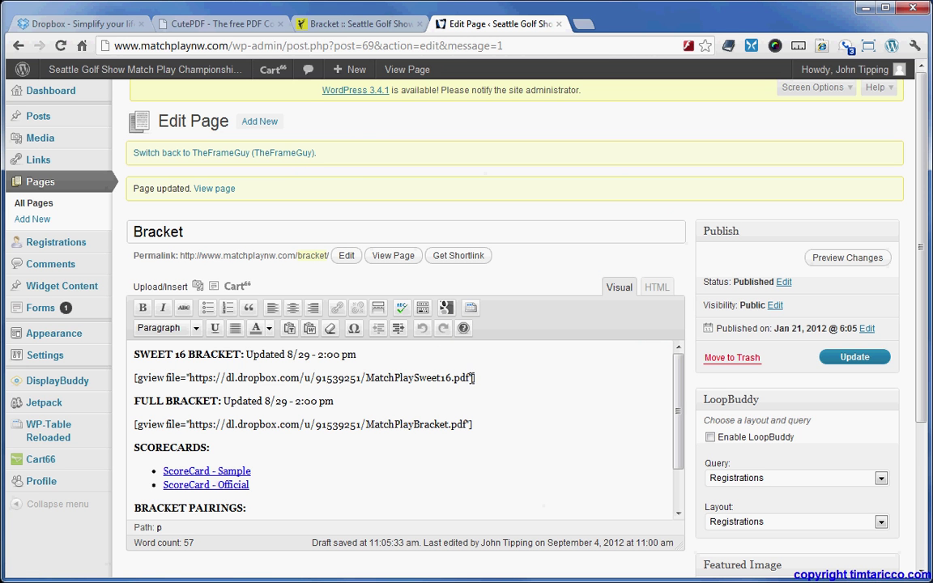
left_click_drag(136, 377, 481, 379)
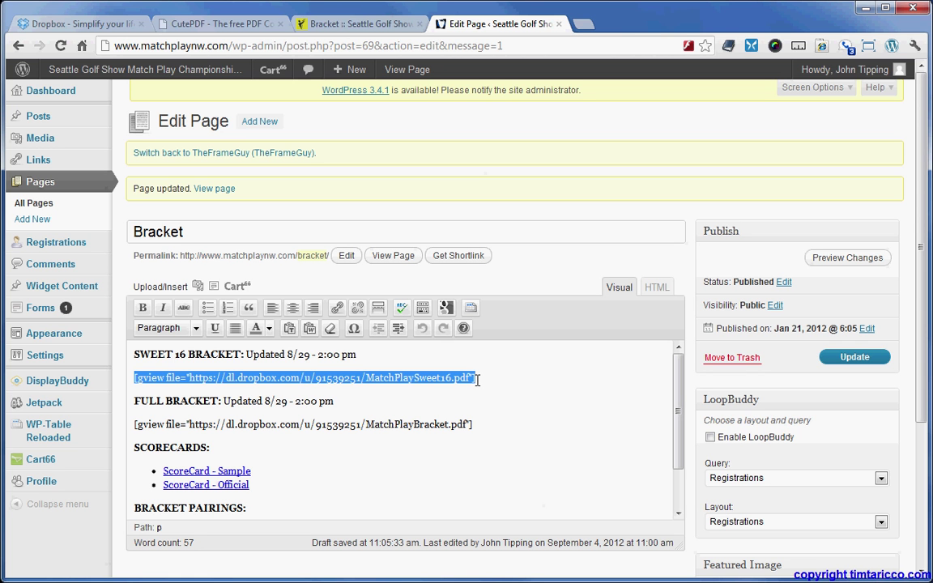
left_click(462, 377)
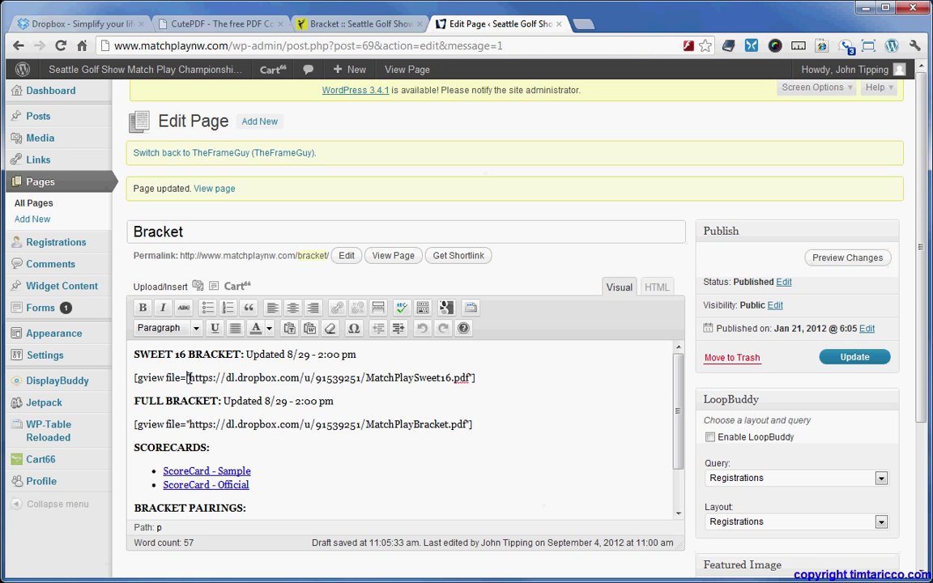
left_click_drag(187, 377, 470, 377)
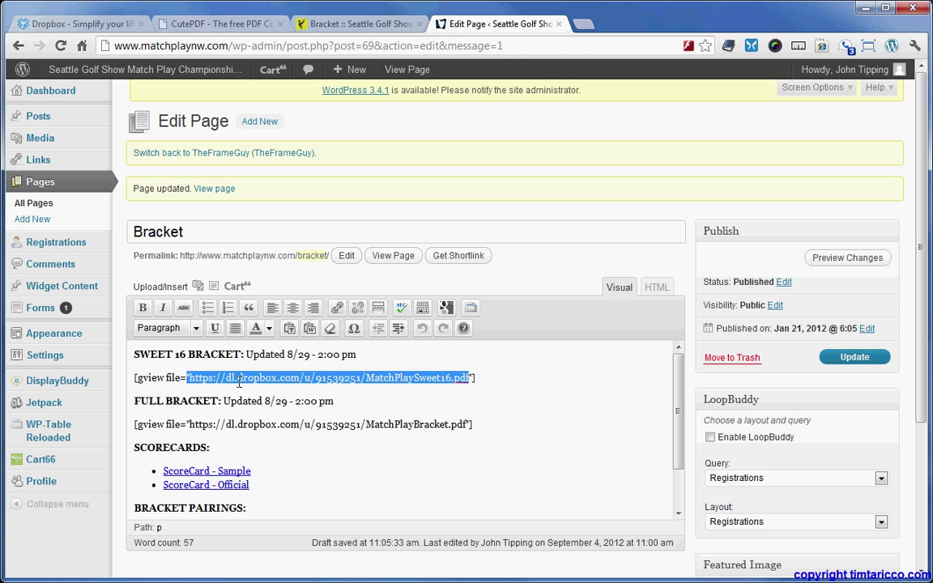
left_click(366, 379)
left_click_drag(366, 379, 471, 378)
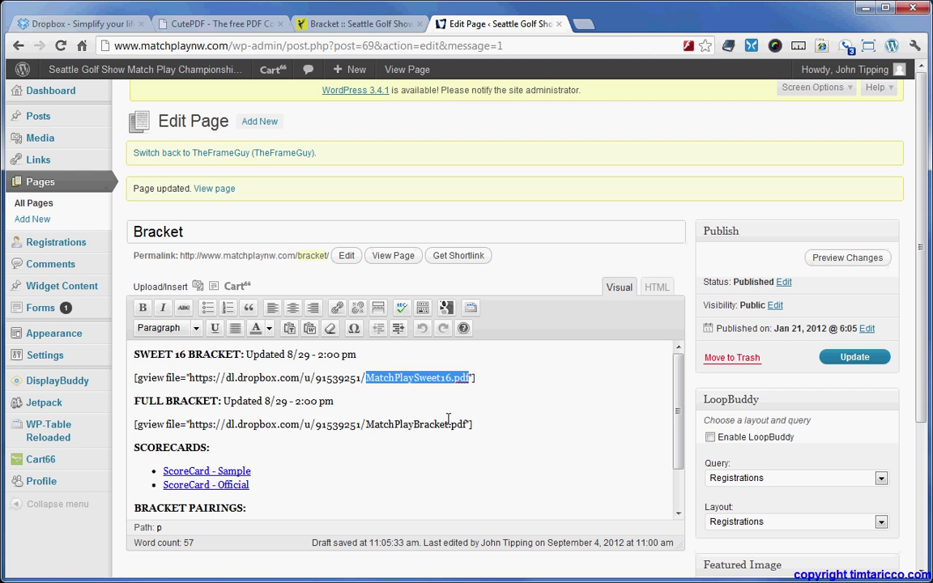
left_click(367, 425)
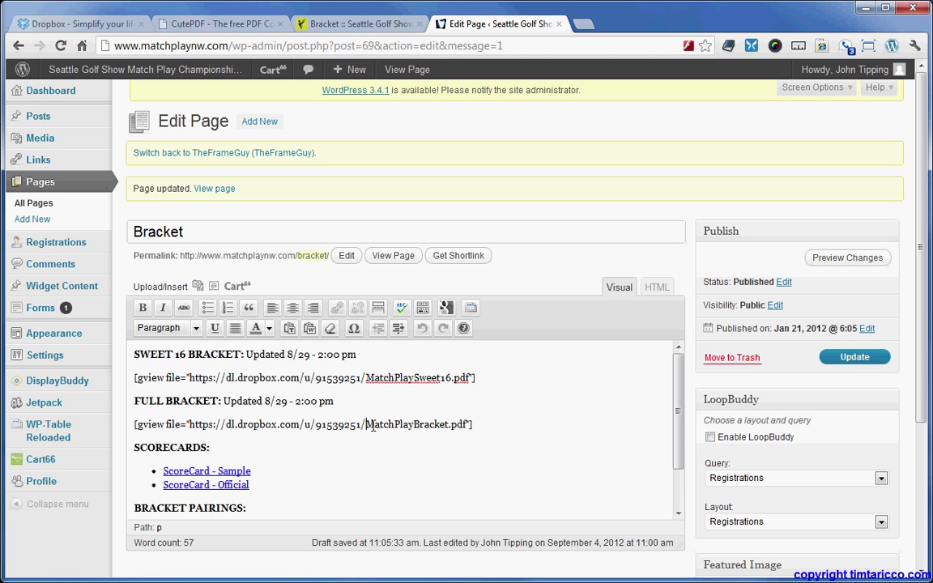
left_click_drag(366, 425, 465, 424)
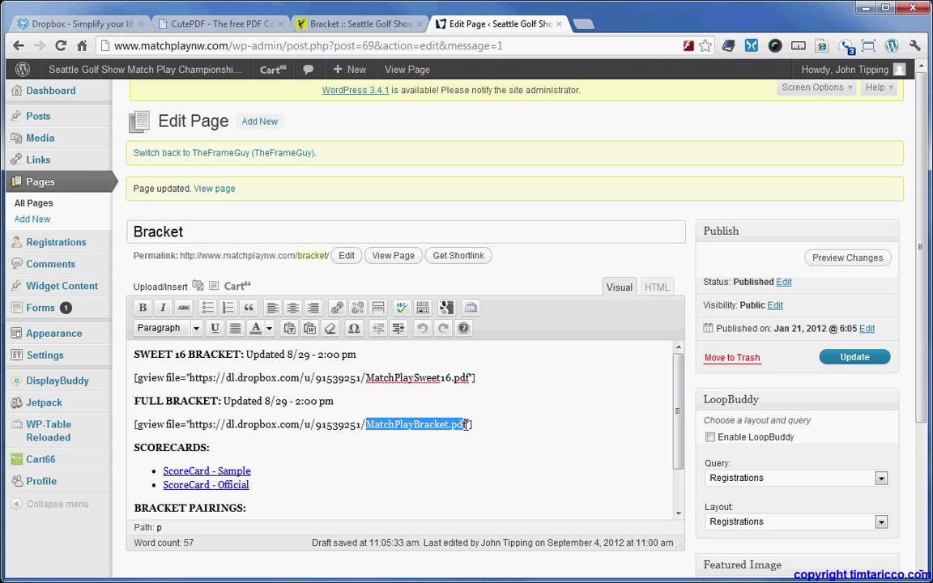
left_click(463, 424)
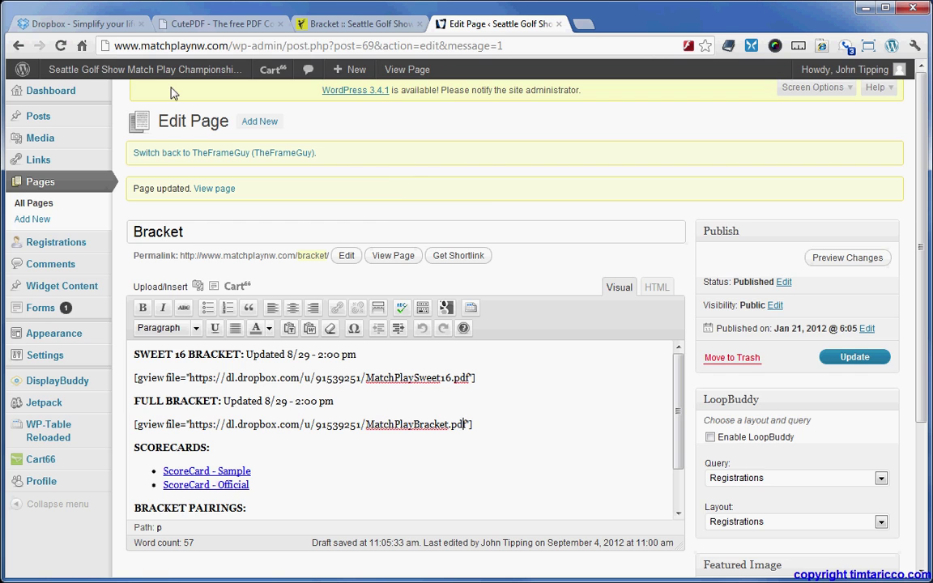
Sign in to Dropbox with the account e-mail and password, and open the Public folder.
left_click(102, 29)
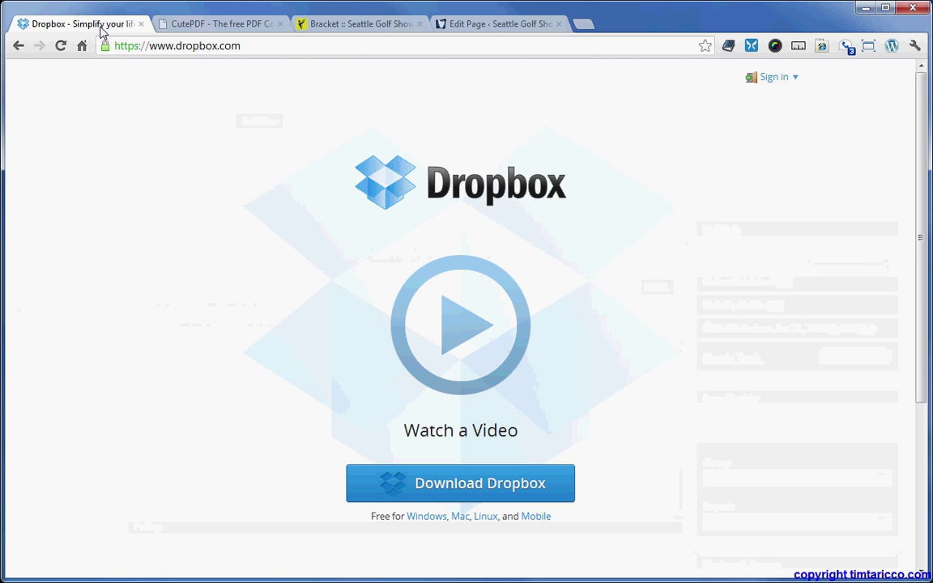
left_click(778, 78)
type("drop")
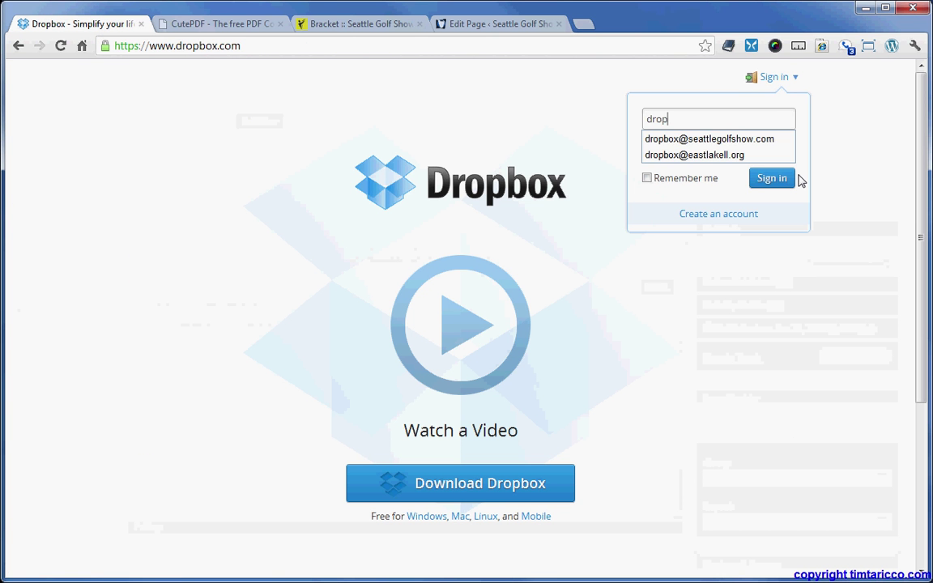
key("Down")
key("Return")
key("Tab")
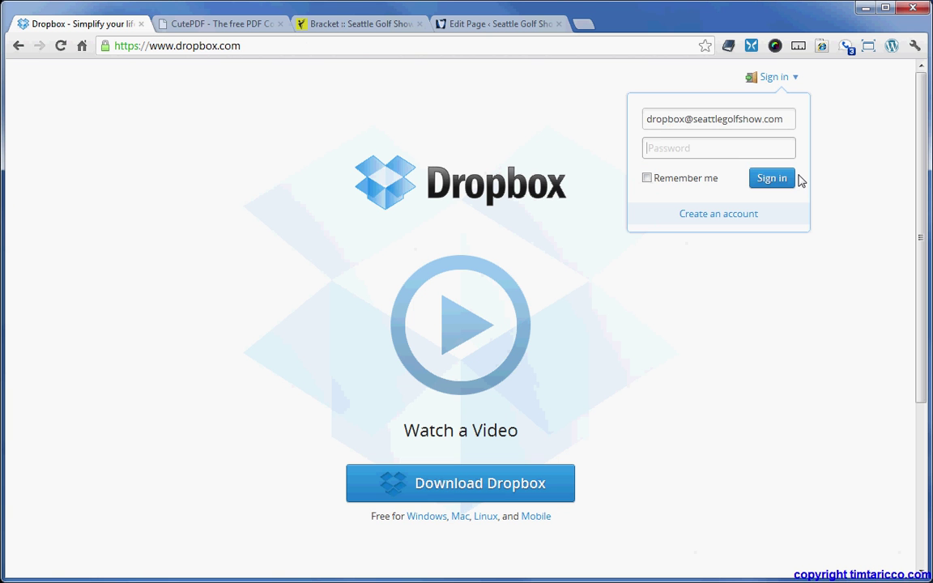
type("•••••••••")
left_click(765, 179)
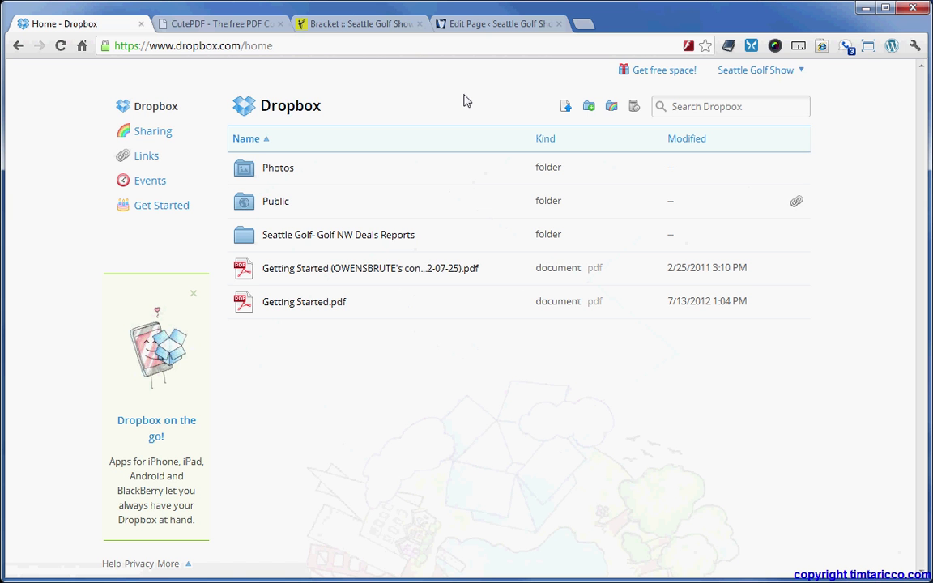
left_click(279, 206)
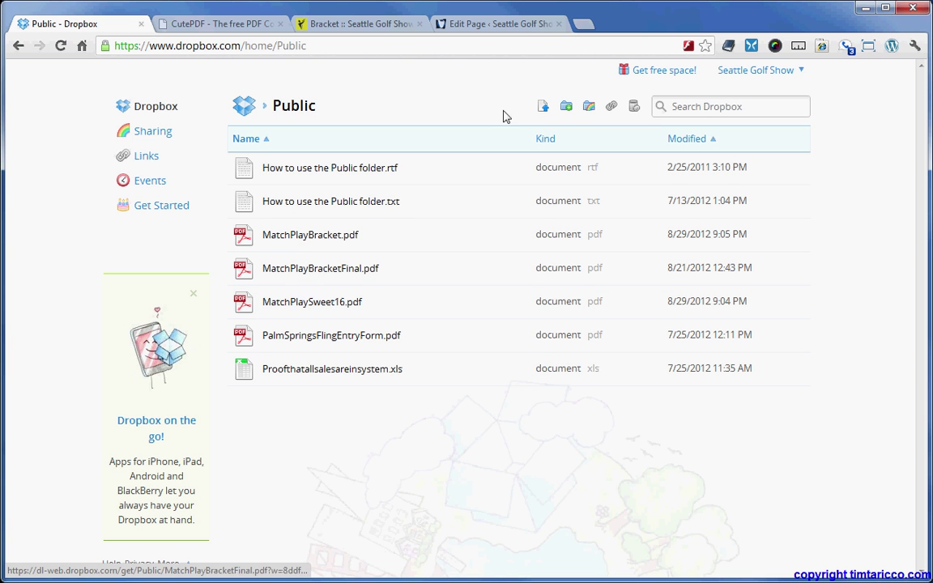
Upload MatchPlayBracket.pdf from the Desktop to the Public folder using the basic uploader.
left_click(541, 107)
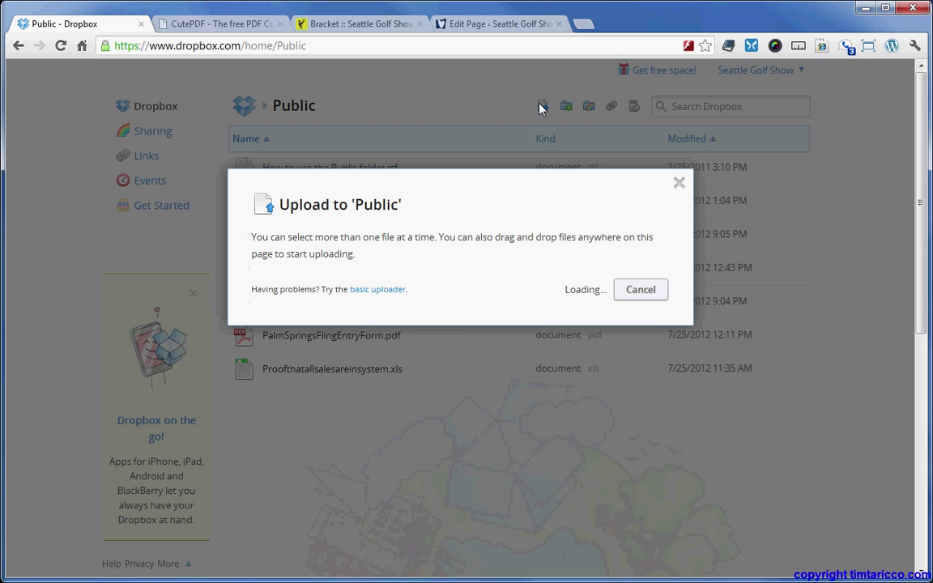
left_click(382, 290)
left_click(566, 290)
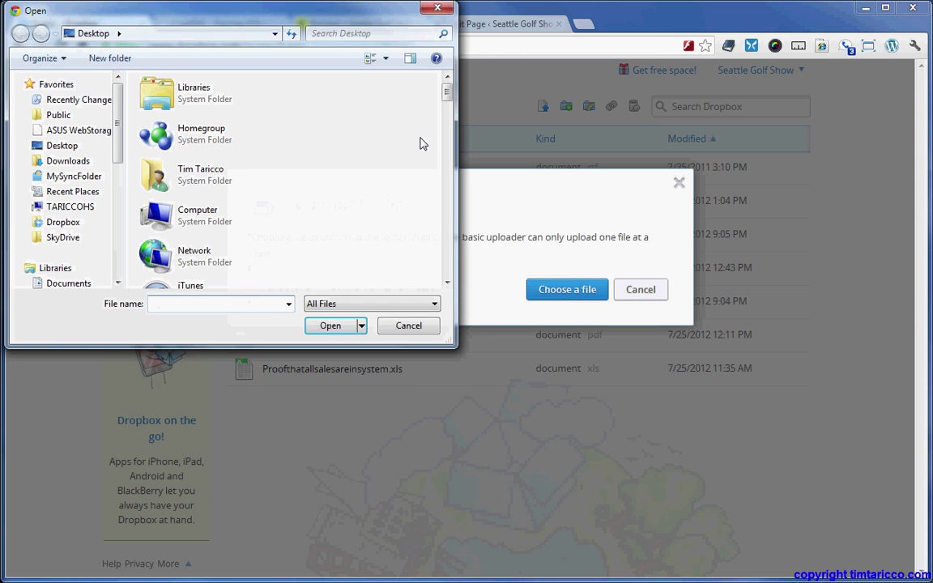
left_click_drag(447, 108, 434, 224)
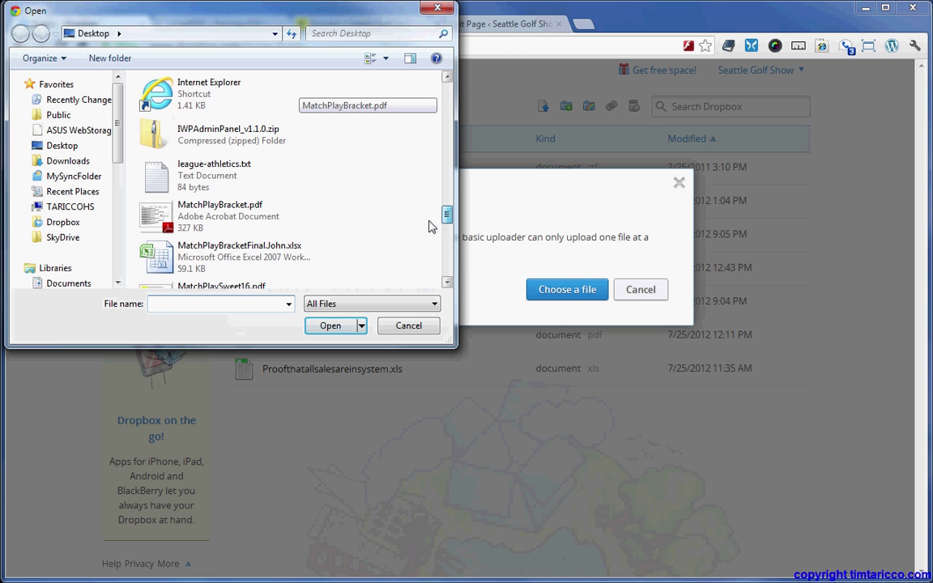
left_click(205, 195)
left_click(330, 326)
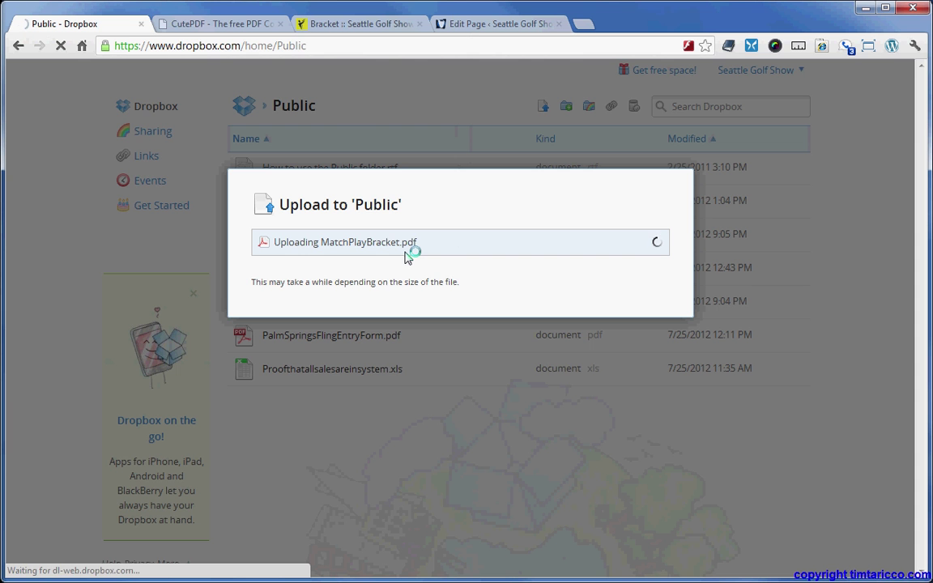
Examine the update notes and the embedded Sweet 16 and full brackets on the live Bracket page.
left_click(364, 24)
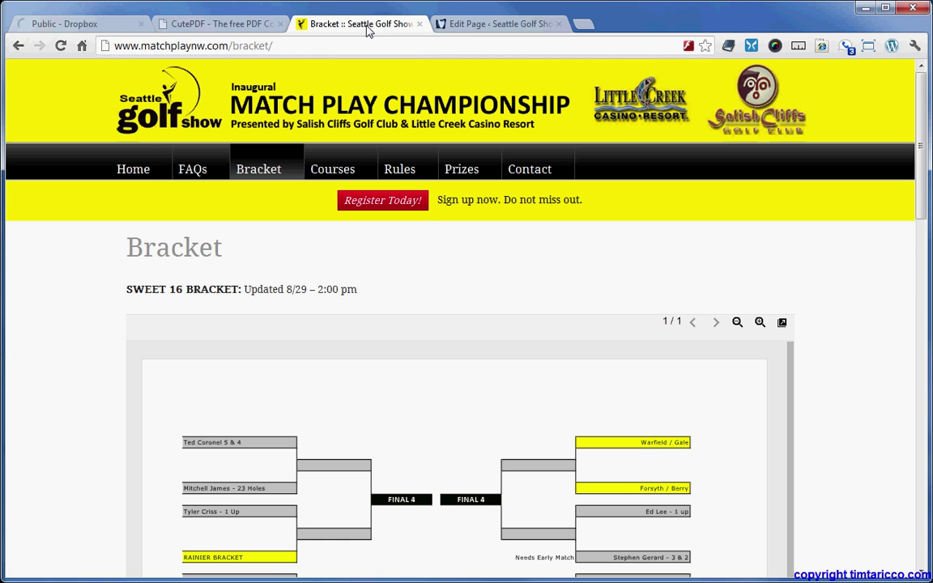
scroll(842, 346, "down", 3)
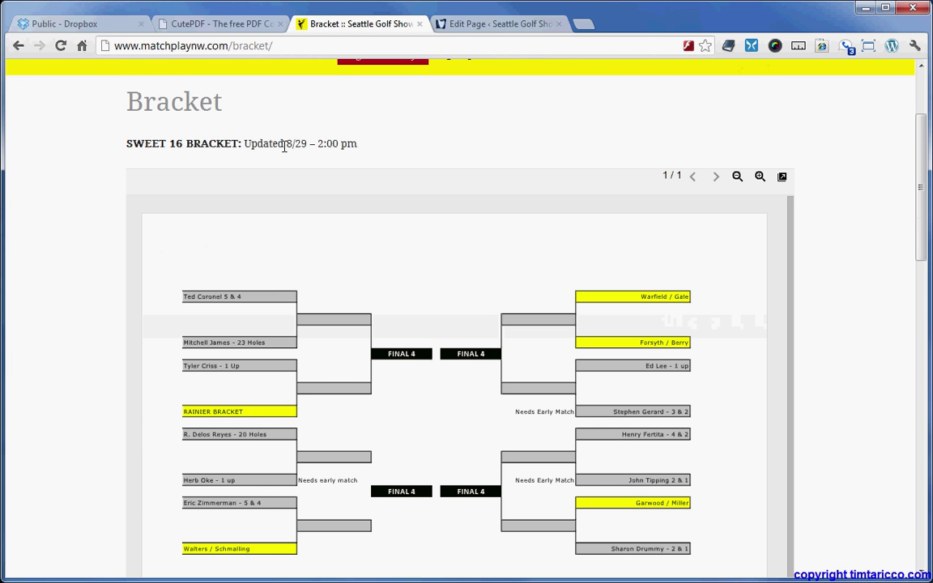
left_click_drag(286, 143, 305, 144)
left_click(842, 372)
scroll(842, 372, "down", 2)
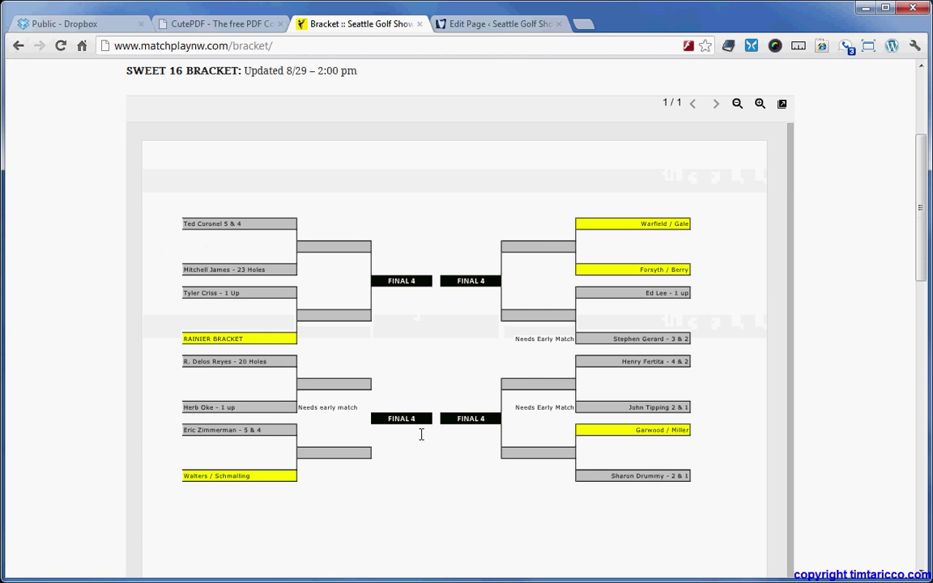
scroll(923, 273, "down", 8)
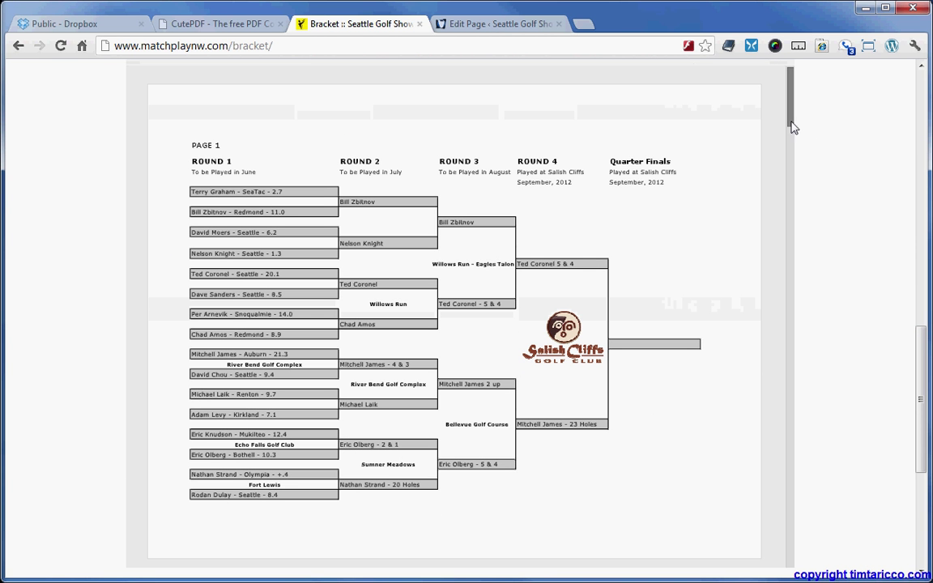
scroll(921, 344, "up", 3)
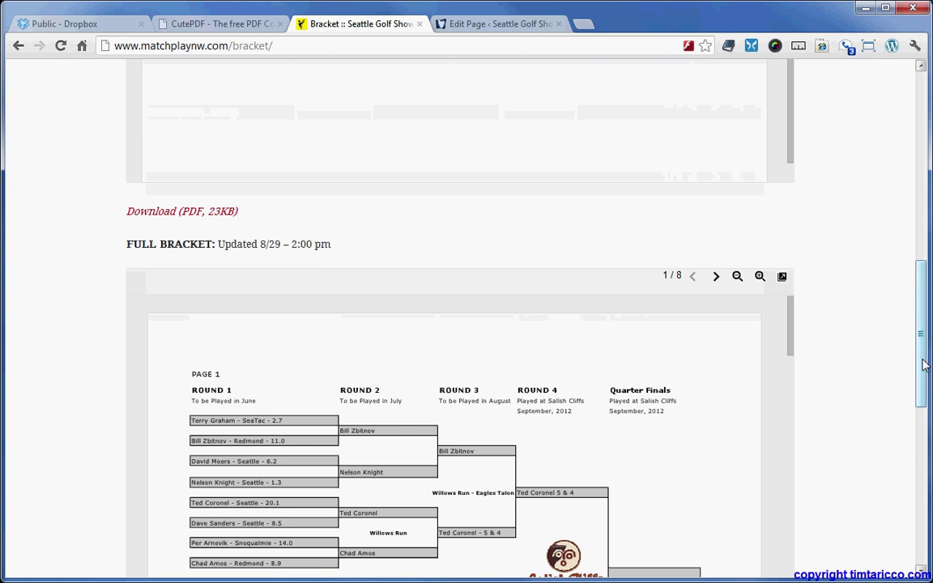
scroll(830, 324, "down", 2)
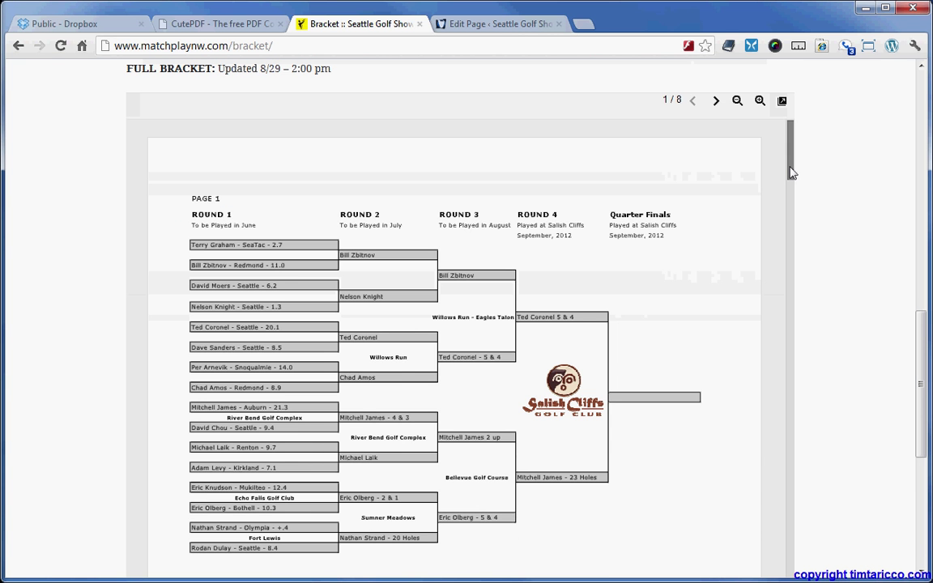
left_click_drag(790, 148, 781, 113)
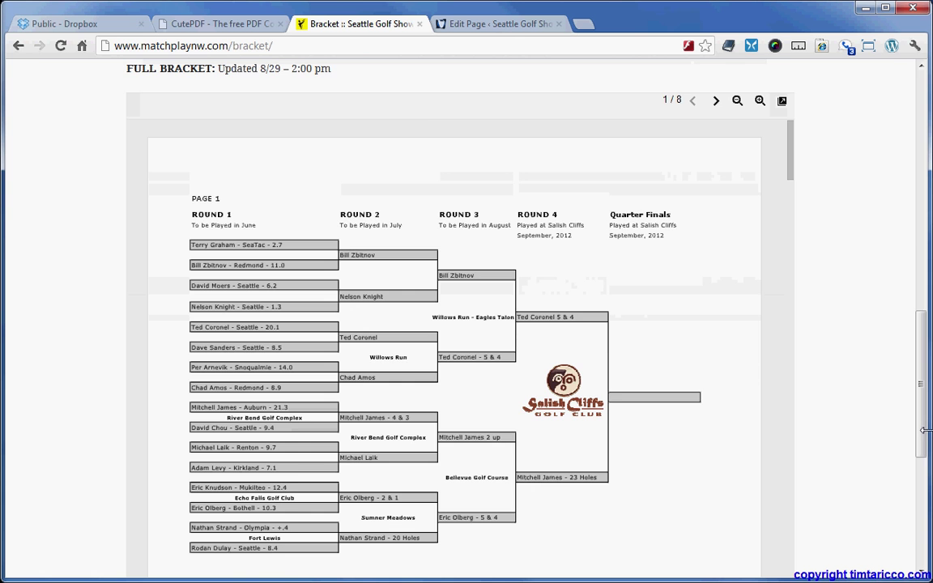
scroll(834, 324, "up", 10)
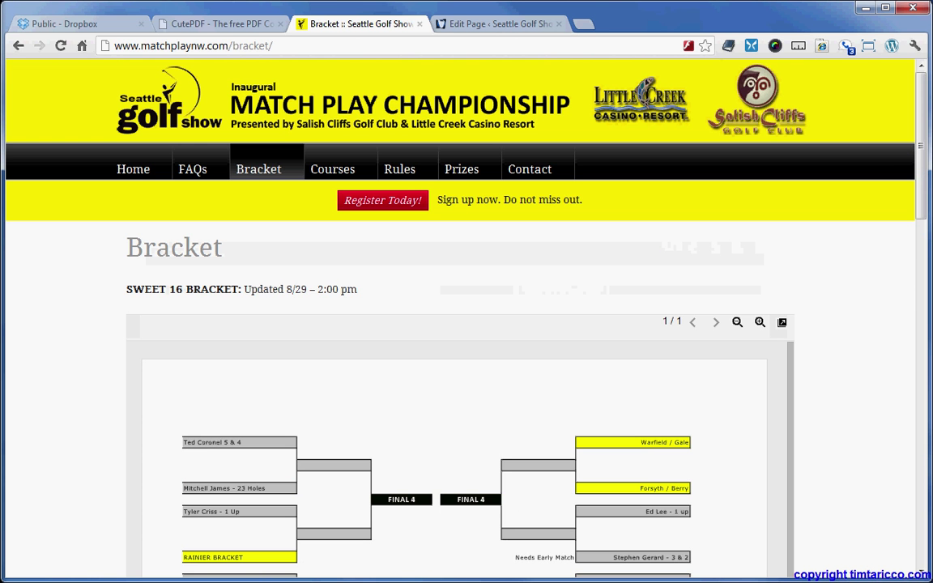
Return to Dropbox and upload MatchPlaySweet16.pdf from the Desktop to the Public folder using the basic uploader.
left_click(42, 25)
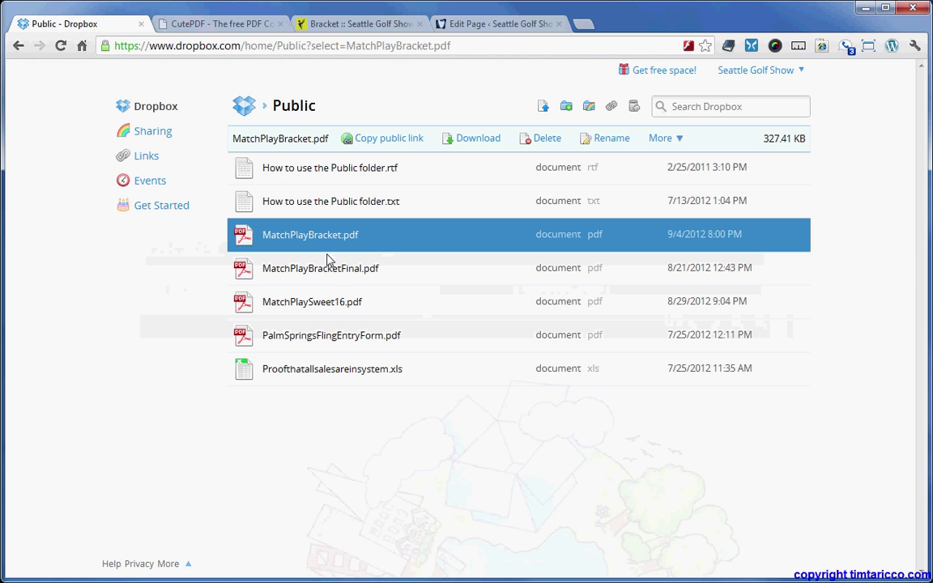
left_click(542, 107)
left_click(369, 291)
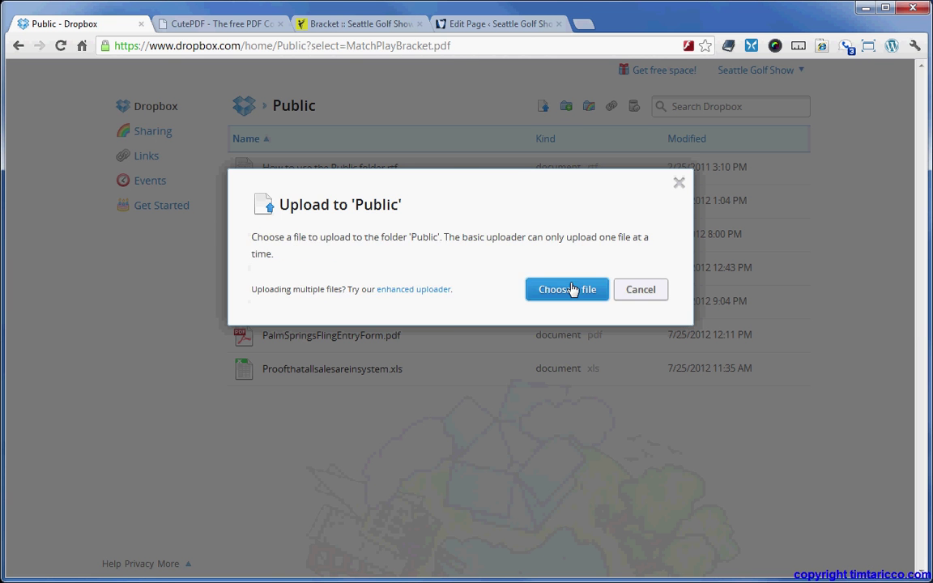
left_click(568, 289)
left_click_drag(451, 99, 444, 235)
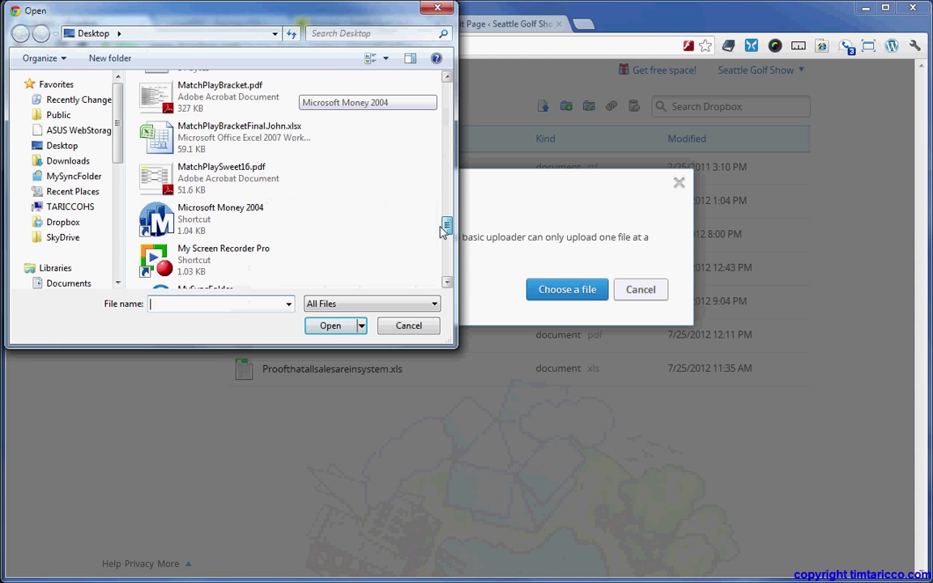
left_click(231, 178)
left_click(330, 326)
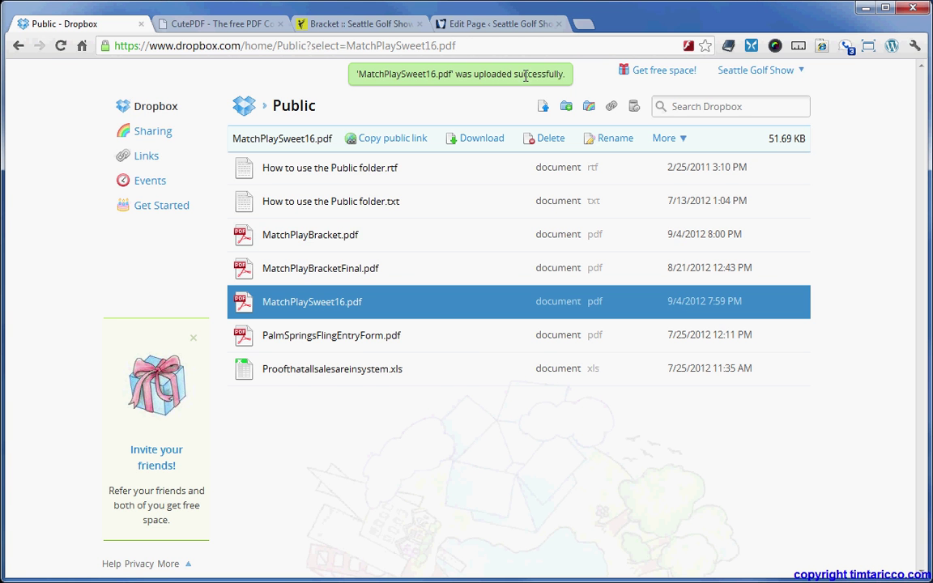
In the WordPress editor for the Bracket page, set the Sweet 16 and Full Bracket update dates to 9/4.
left_click(489, 22)
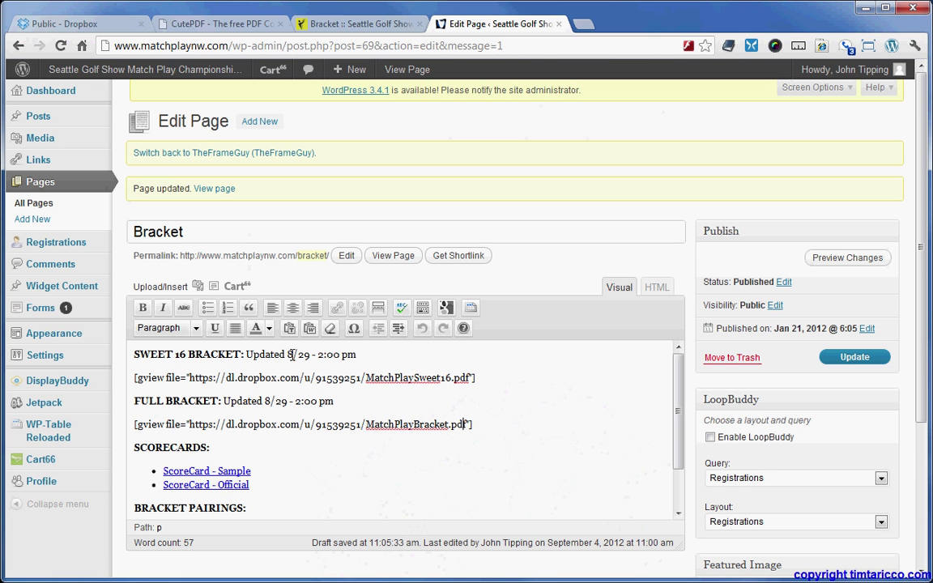
left_click_drag(292, 354, 288, 353)
type("9")
left_click_drag(310, 353, 298, 354)
type("4")
left_click_drag(272, 400, 276, 401)
type("9/")
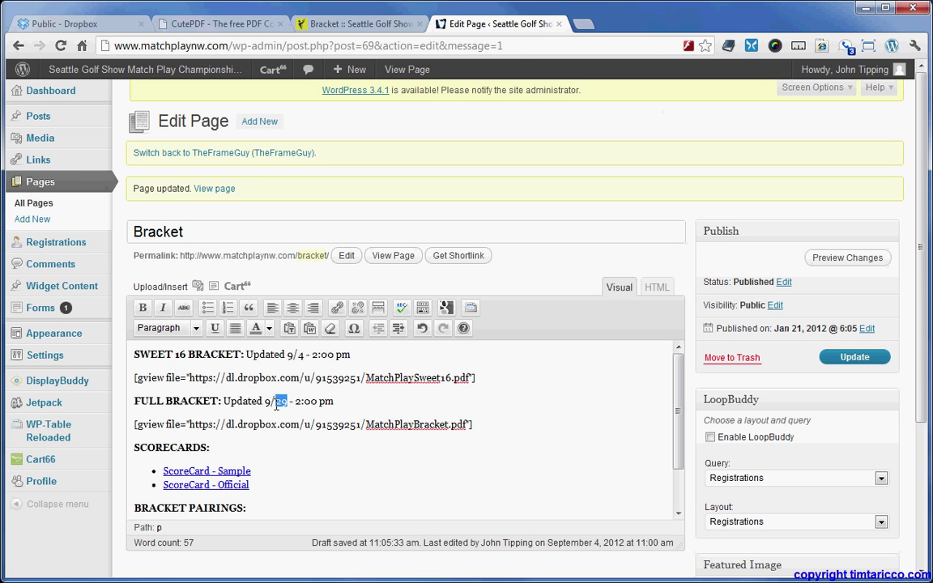
type("4")
Set the time in both bracket update notes to 1:00 pm and save the Bracket page to the site.
left_click_drag(323, 358, 312, 357)
type("1")
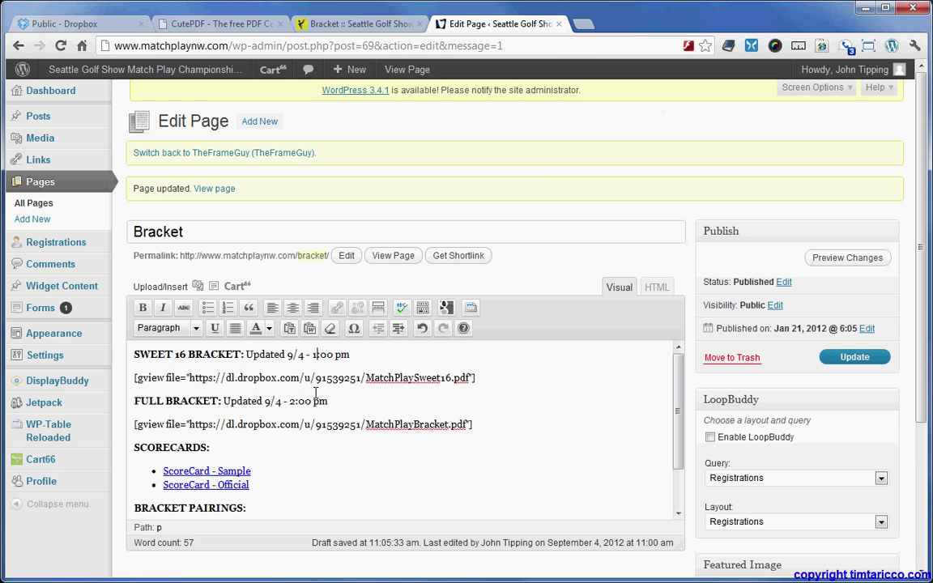
left_click_drag(297, 401, 289, 401)
type("1")
left_click(340, 27)
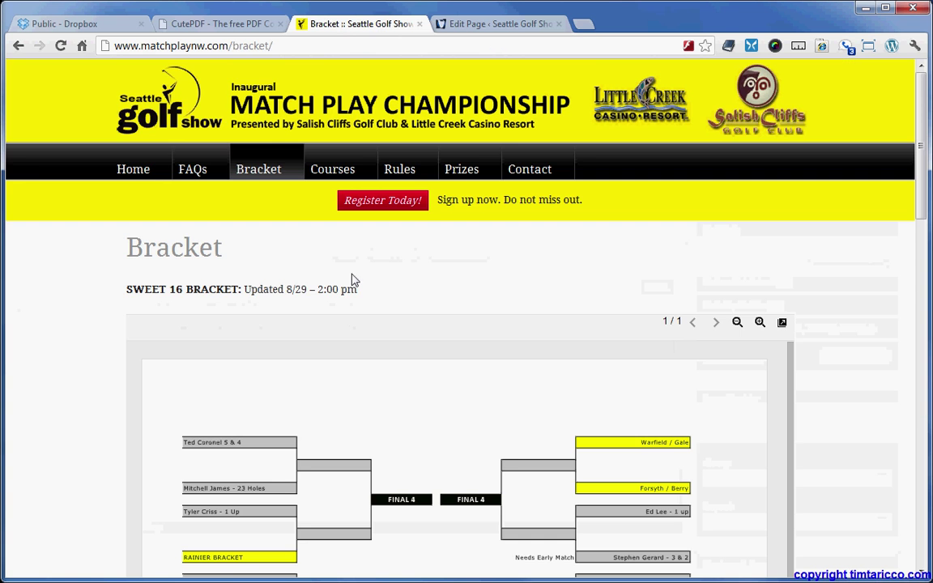
left_click(470, 24)
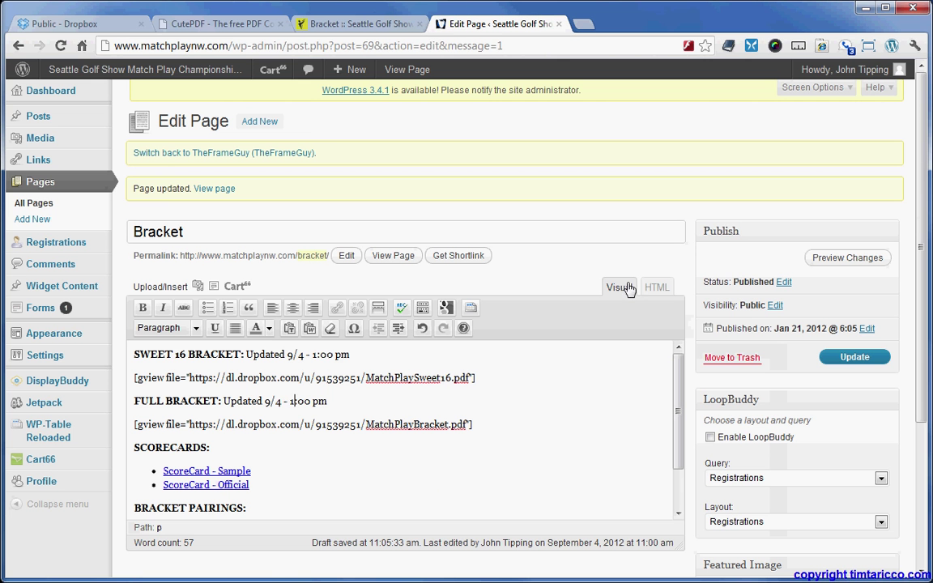
left_click(857, 362)
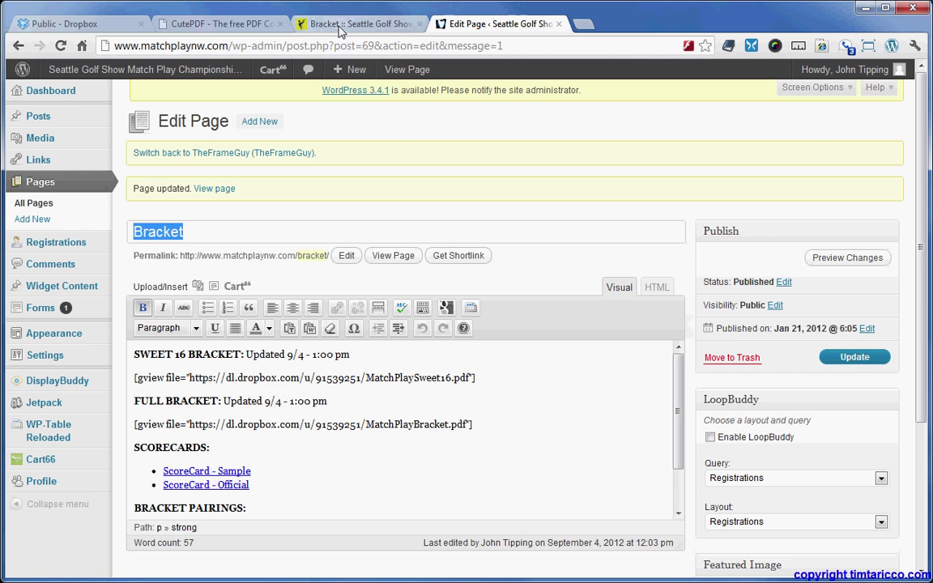
Go back to the live Bracket page, check the Sweet 16 update note, and reload the page.
left_click(340, 26)
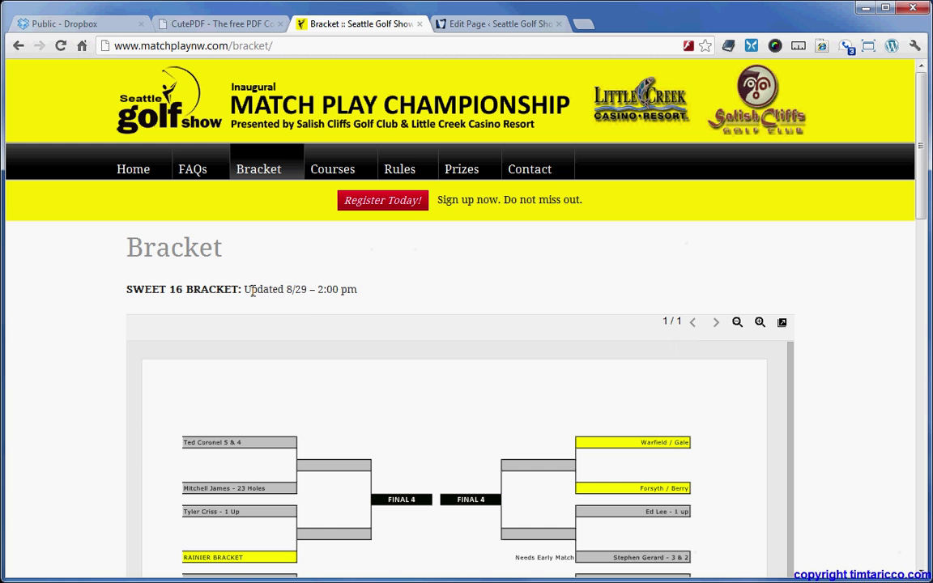
left_click_drag(251, 289, 348, 294)
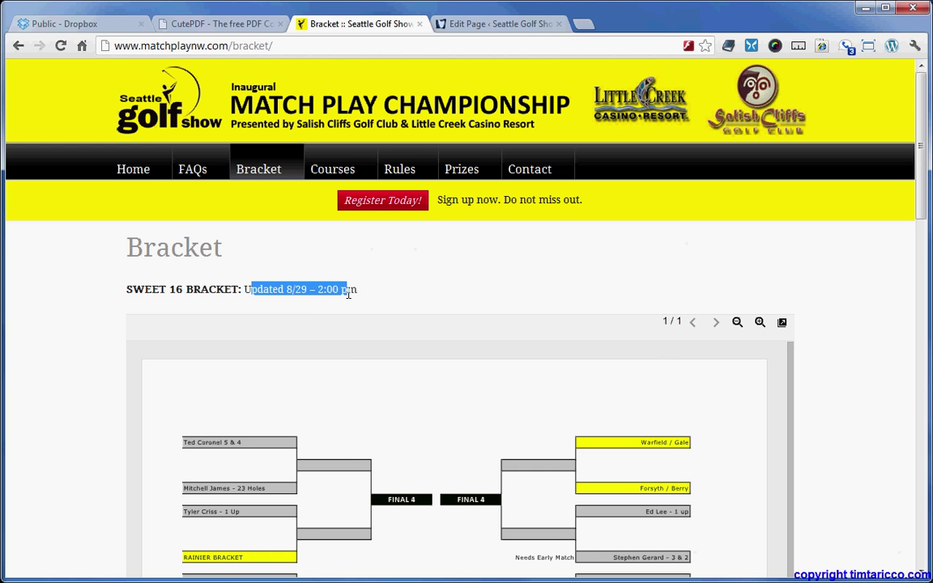
left_click(462, 290)
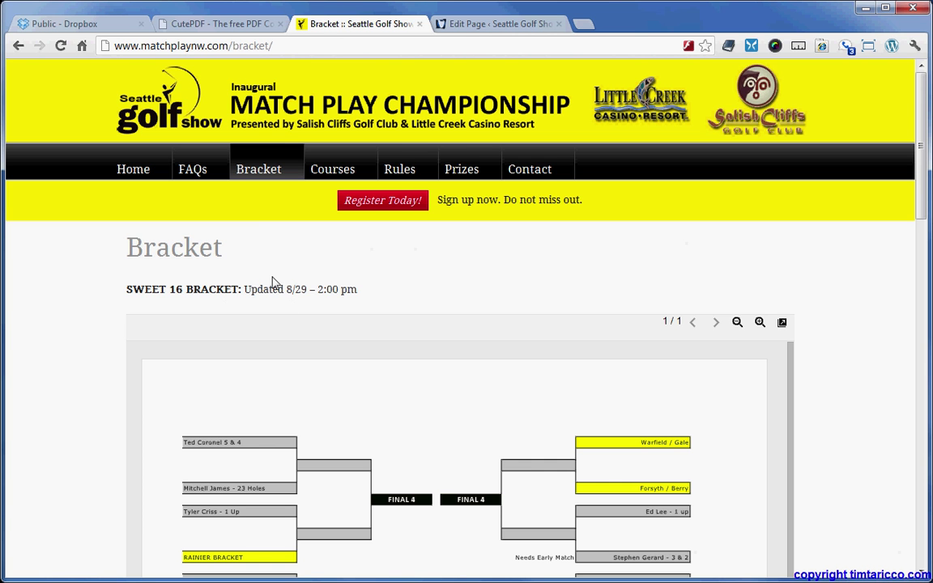
left_click_drag(288, 288, 309, 289)
left_click(60, 46)
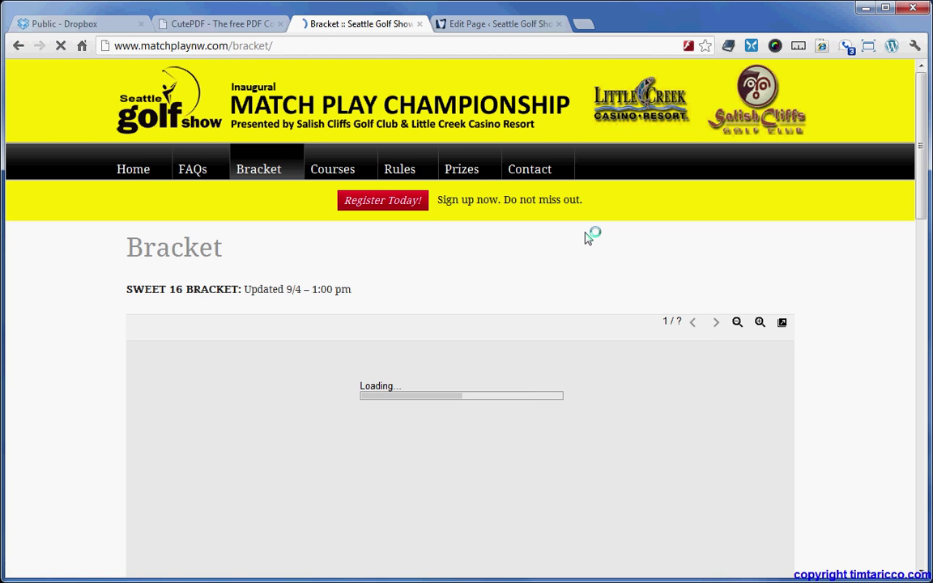
Examine the reloaded Bracket page, checking the Sweet 16 revision note, both update dates and the two embedded PDFs.
scroll(813, 459, "down", 2)
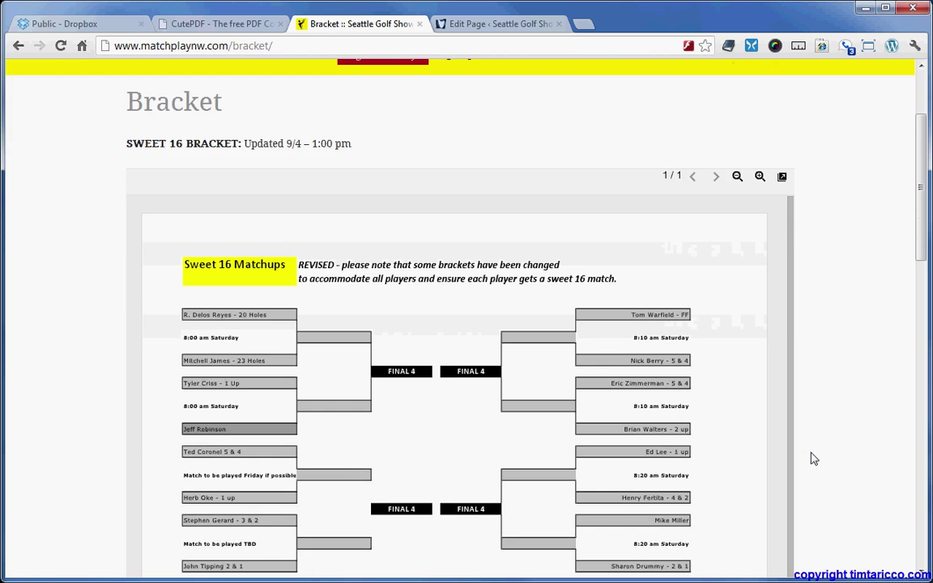
scroll(813, 458, "down", 1)
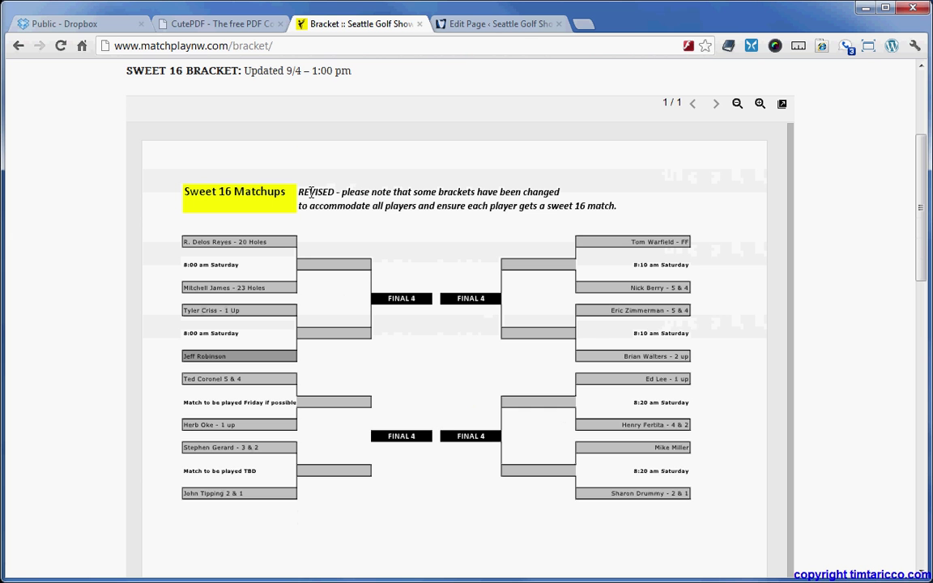
left_click_drag(298, 192, 625, 205)
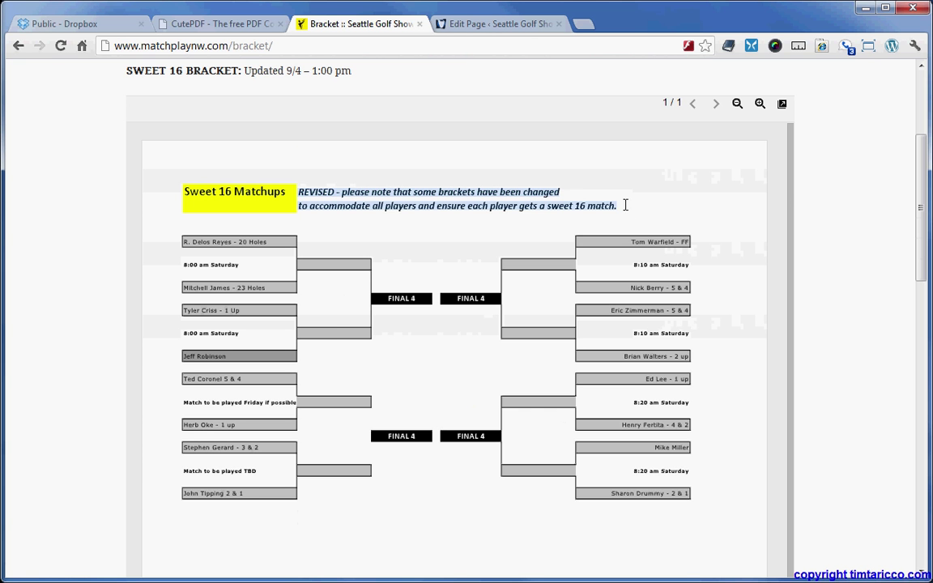
left_click(625, 205)
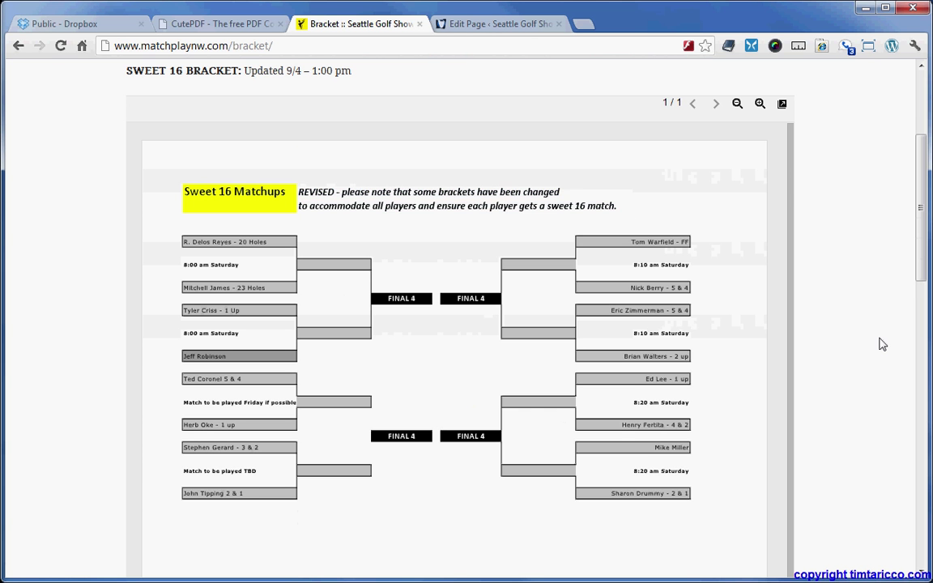
scroll(882, 344, "up", 1)
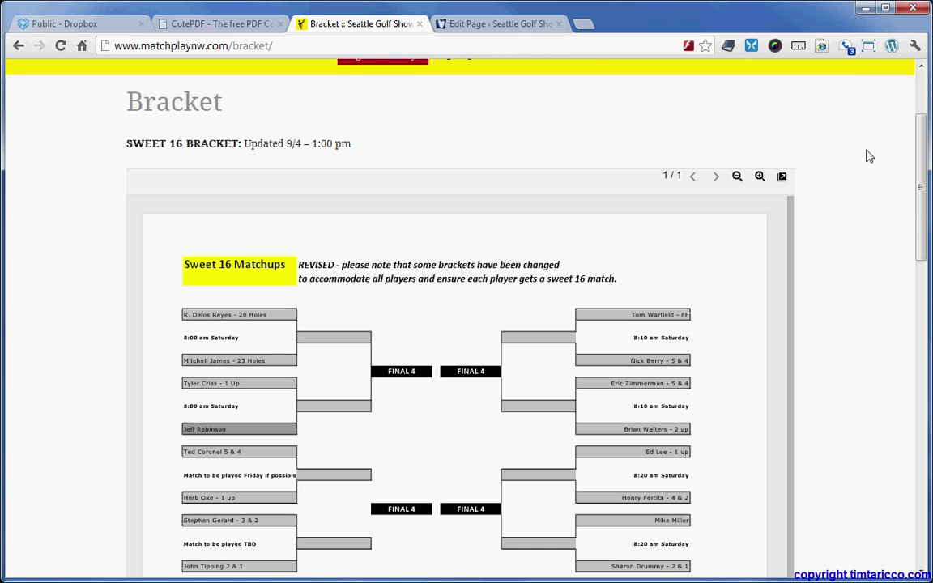
scroll(861, 233, "down", 3)
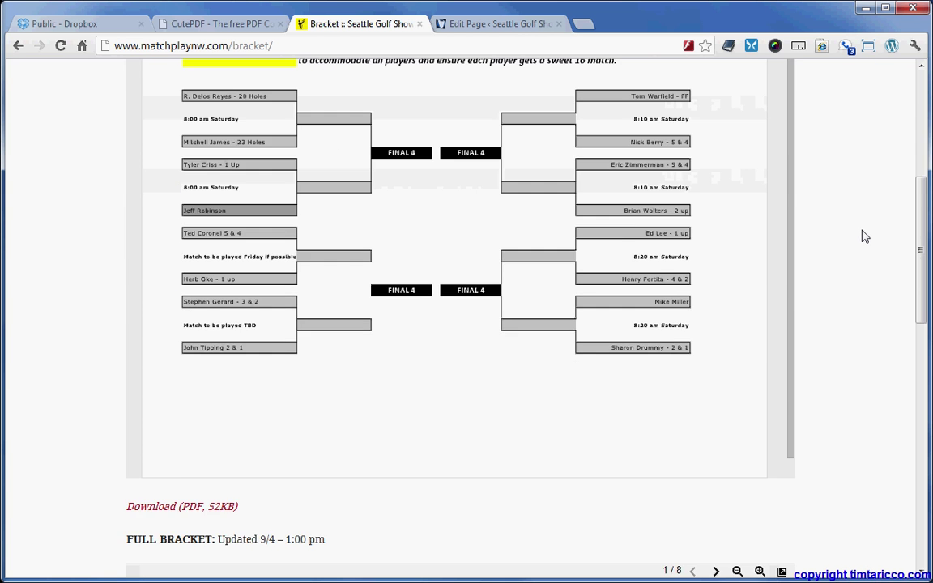
scroll(863, 236, "up", 5)
scroll(865, 236, "down", 3)
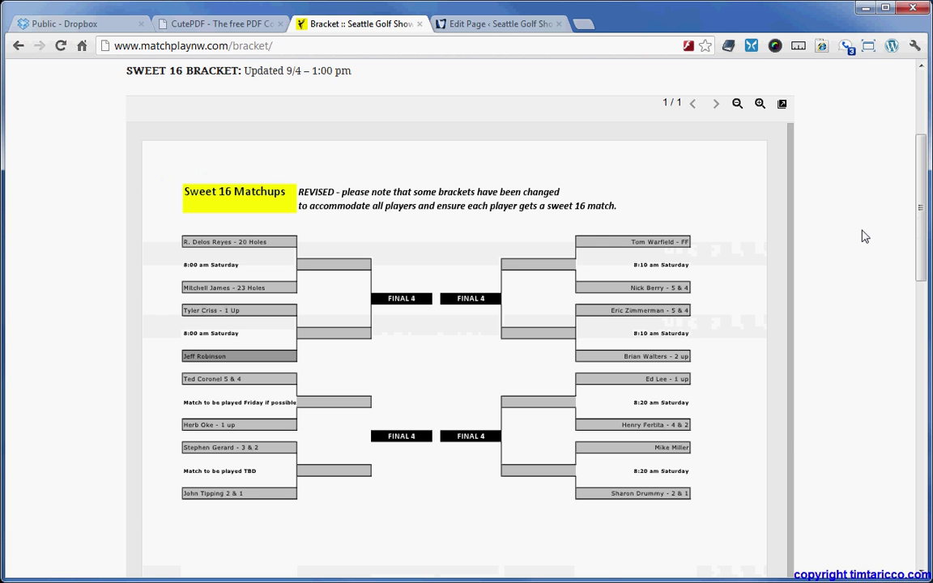
scroll(865, 236, "down", 11)
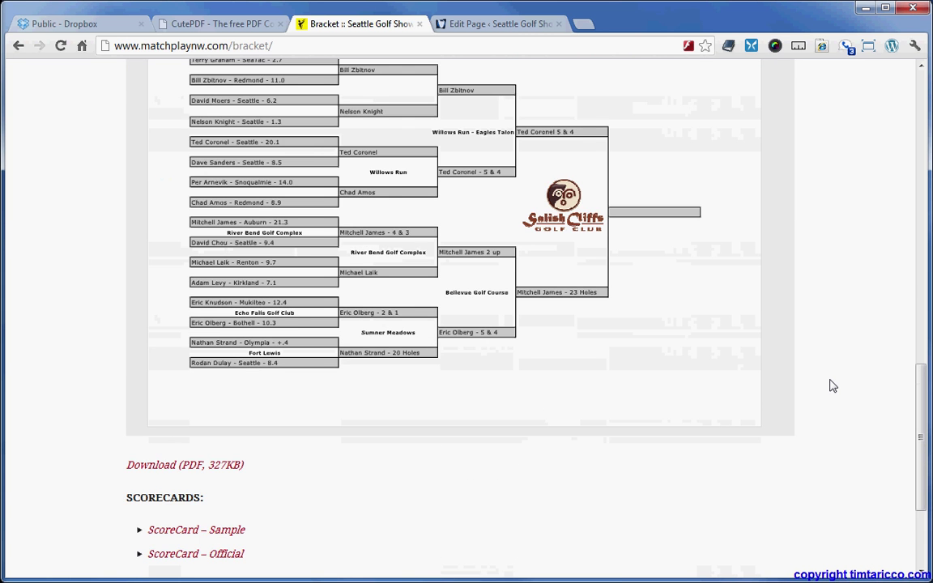
scroll(831, 386, "up", 10)
scroll(829, 385, "up", 3)
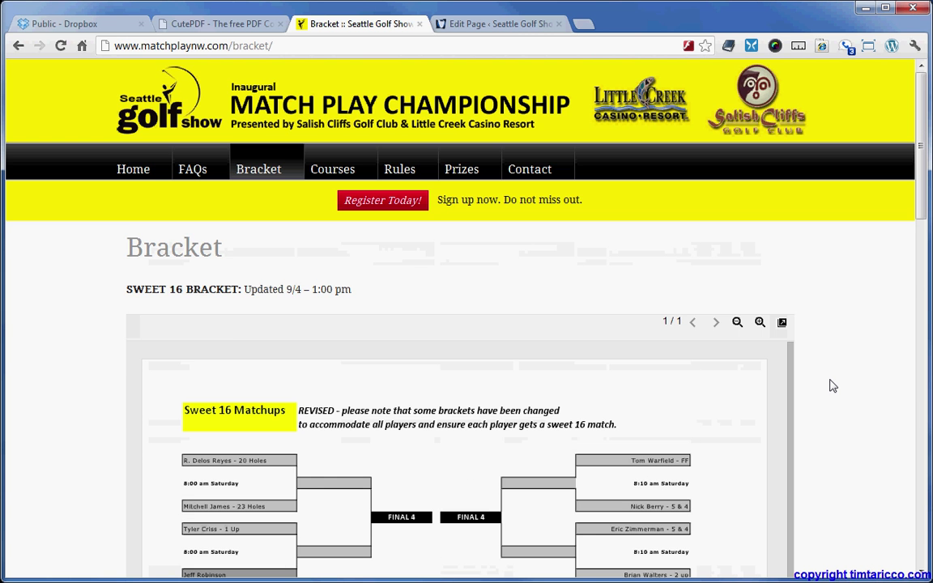
Switch to Dropbox, inspect the local Dropbox Public folder in Windows Explorer, select wizards2012_calendar.pdf, and close the folder window.
left_click(115, 25)
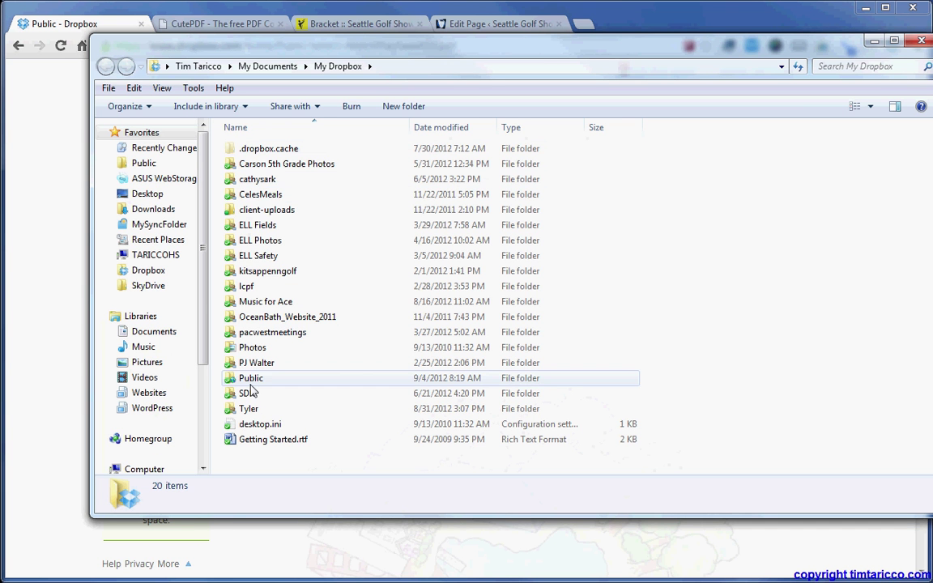
left_click(261, 383)
double_click(261, 384)
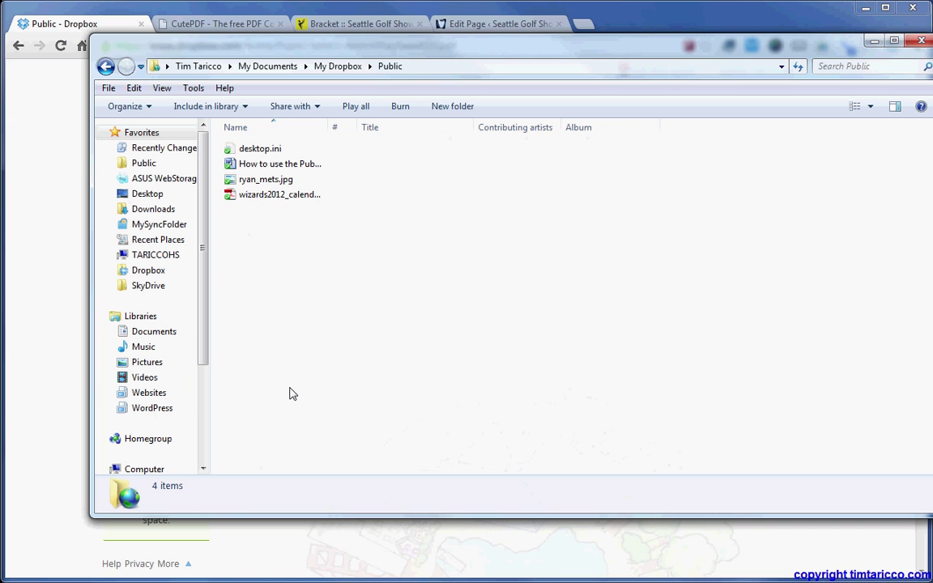
left_click(257, 199)
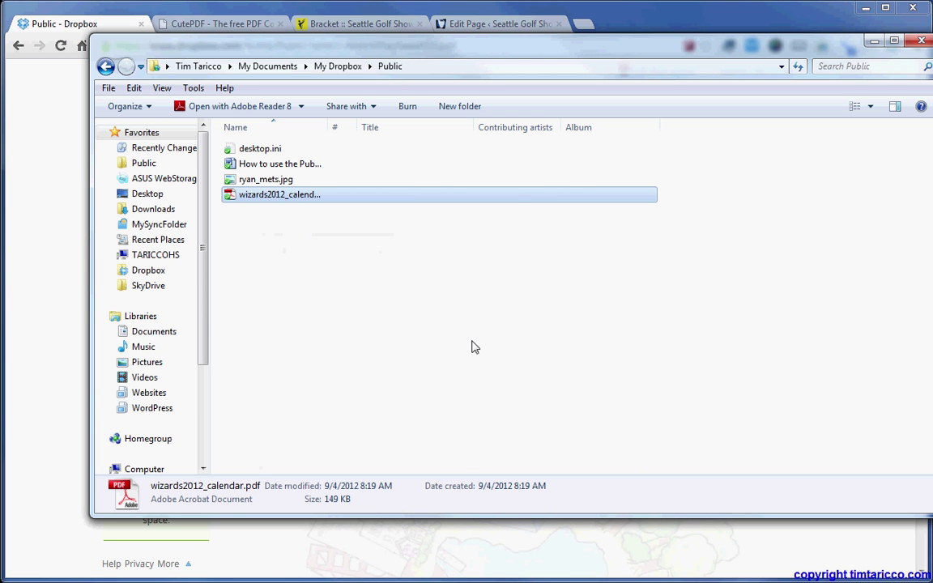
key("alt+F4")
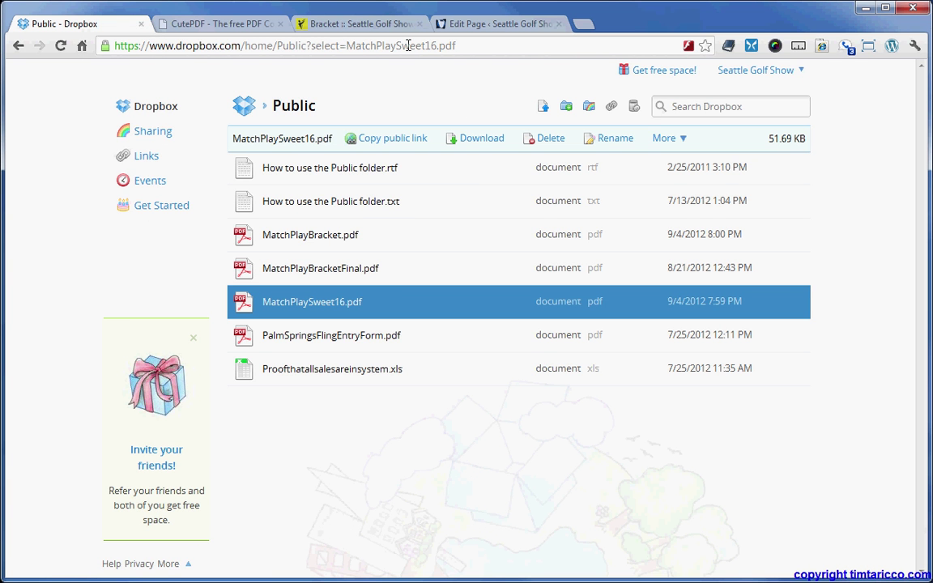
Return to the live Bracket page via the WordPress editor and open the Sweet 16 bracket's PDF from its download link.
left_click(476, 27)
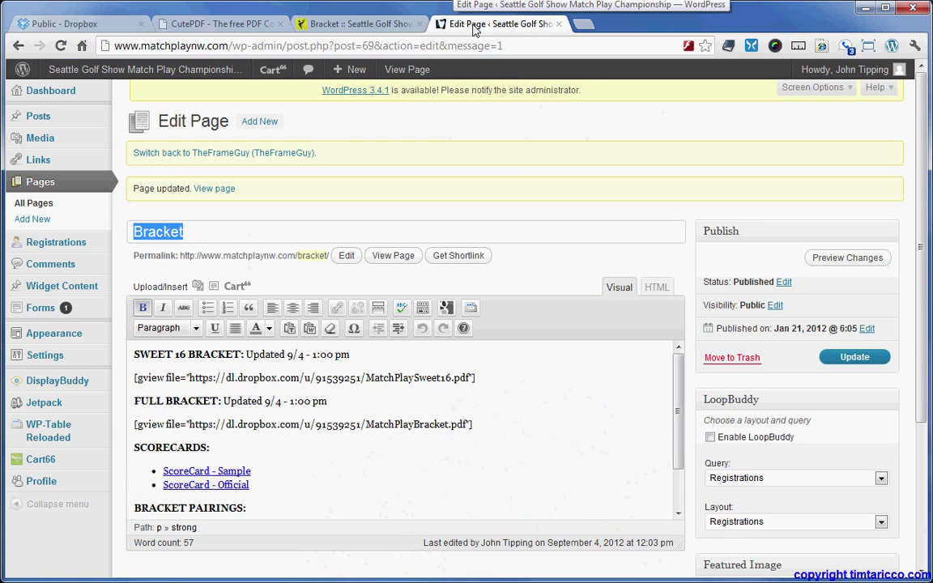
left_click(354, 23)
scroll(891, 322, "down", 3)
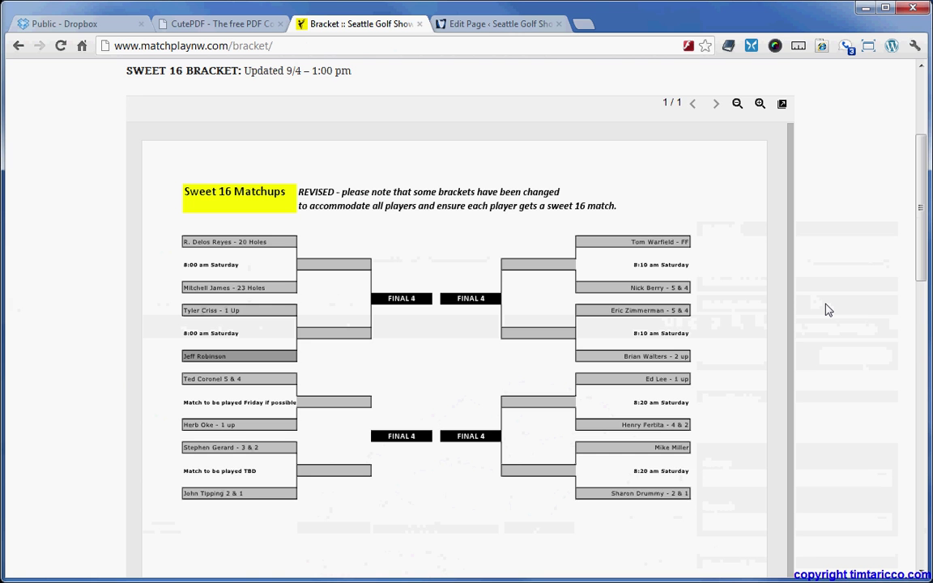
scroll(827, 309, "down", 2)
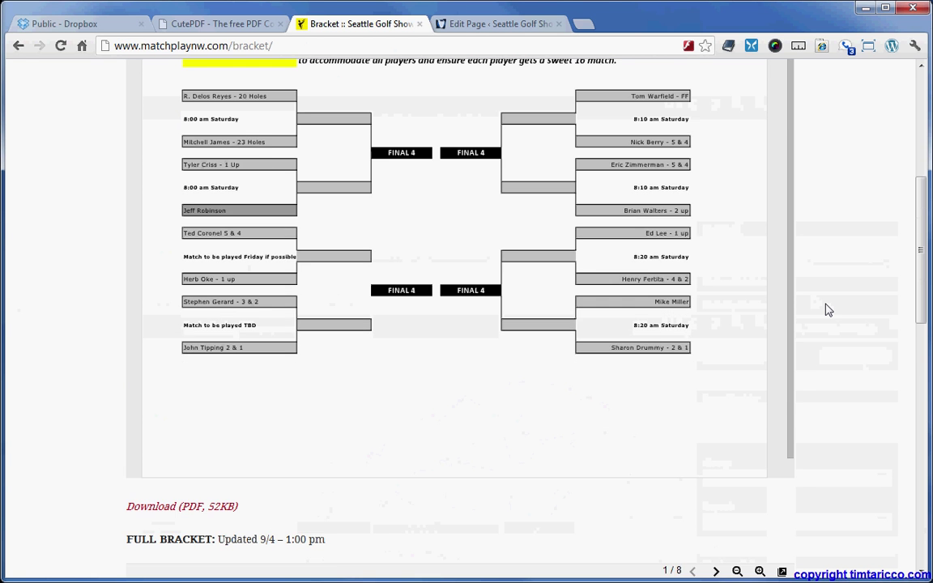
scroll(827, 309, "down", 2)
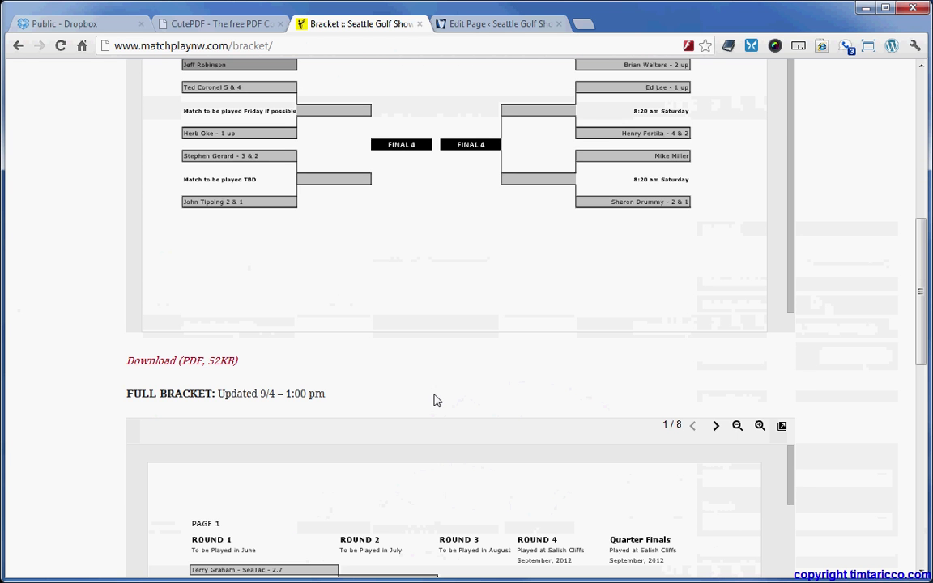
left_click(139, 362)
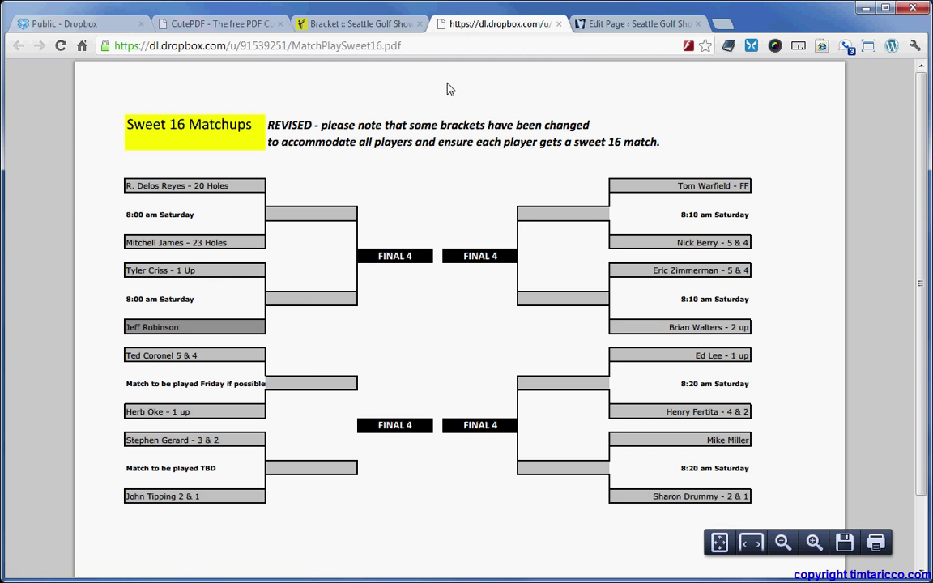
left_click(914, 46)
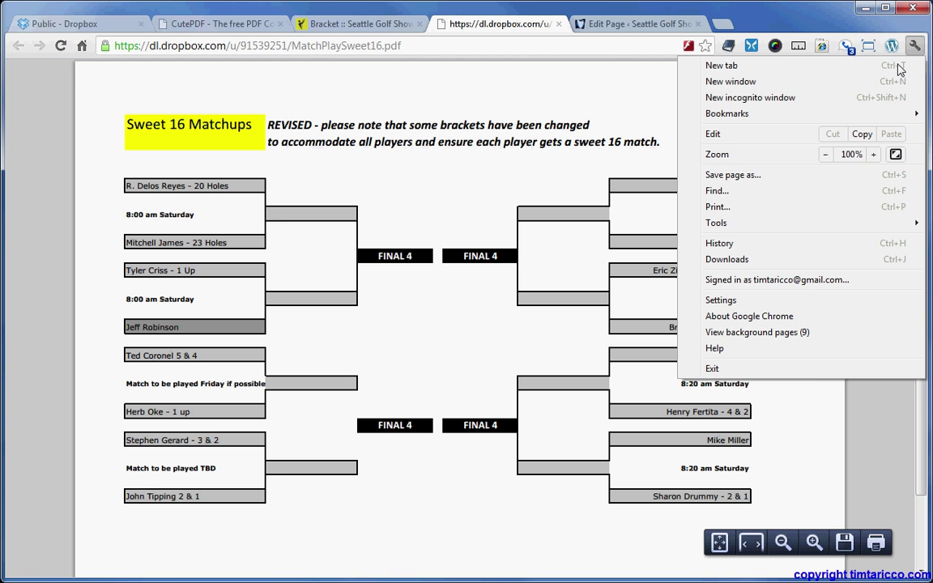
left_click(743, 181)
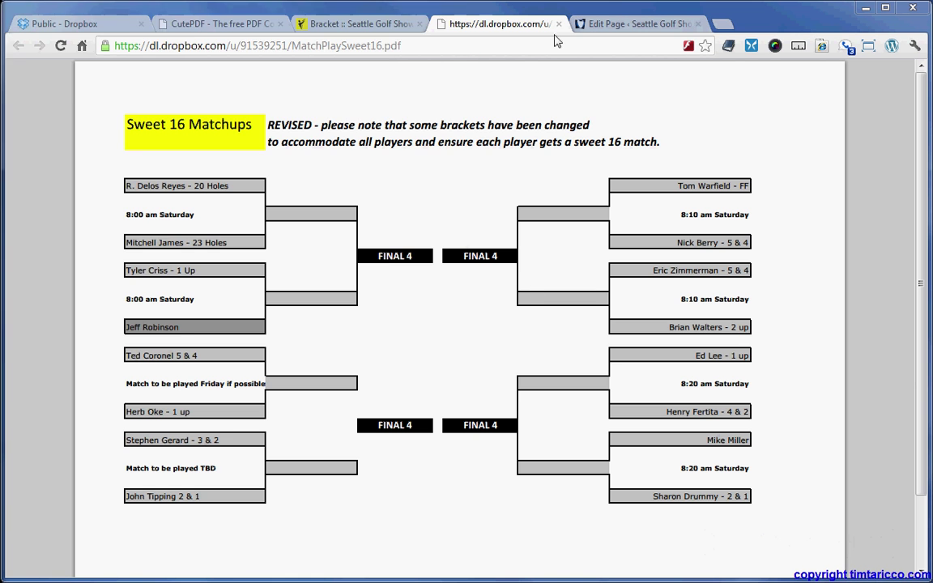
key("ctrl+s")
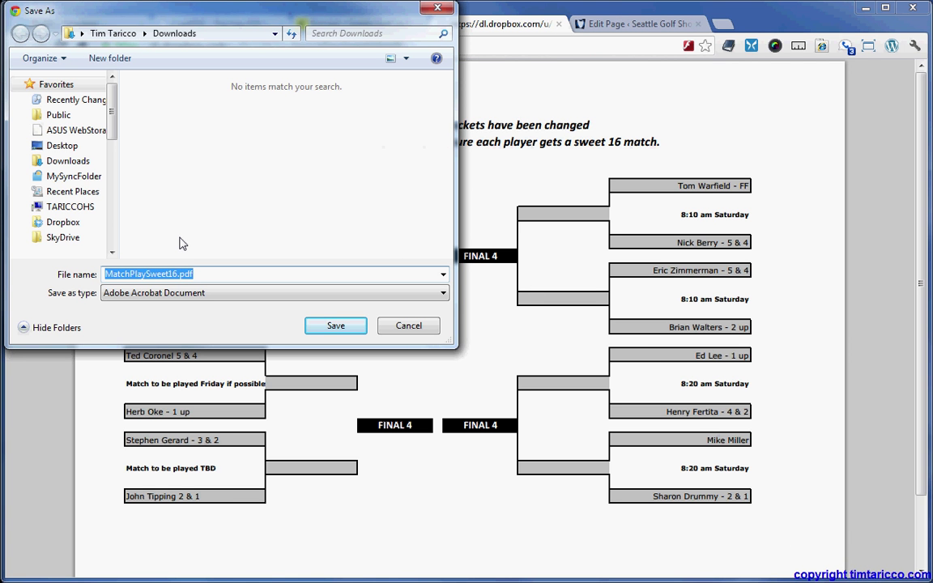
left_click(430, 332)
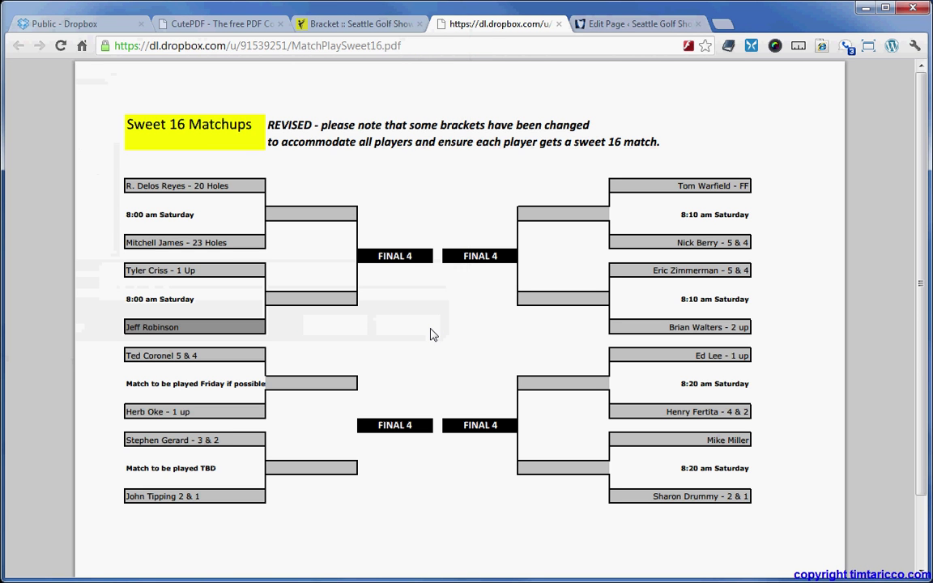